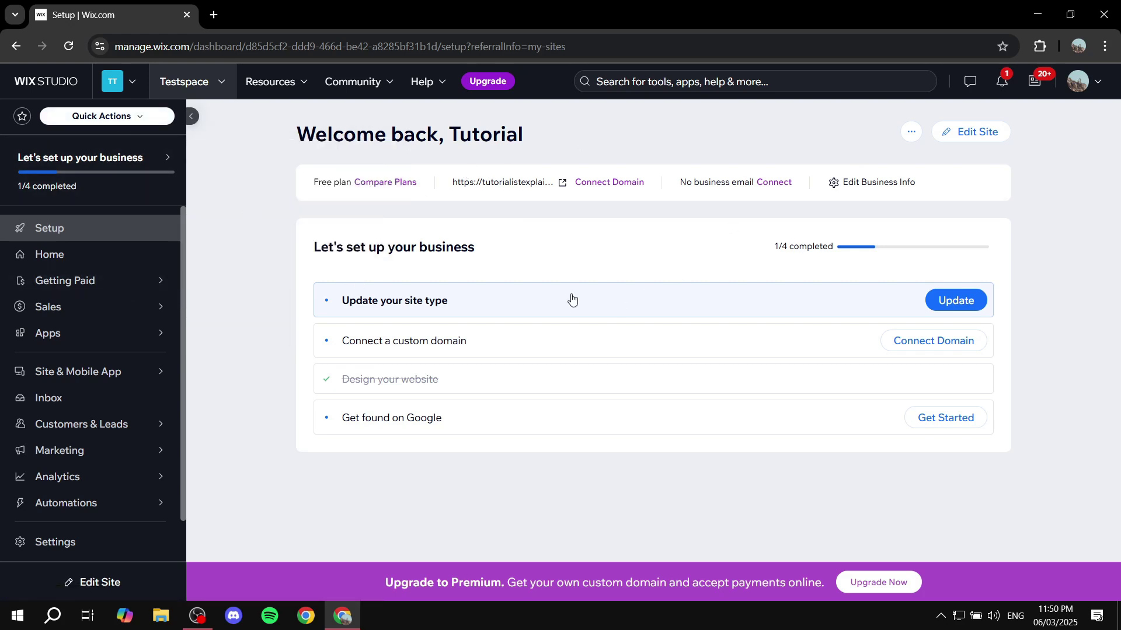
Open the site's Settings page and highlight its Finance & payments heading.
scroll(70, 280, down, 1)
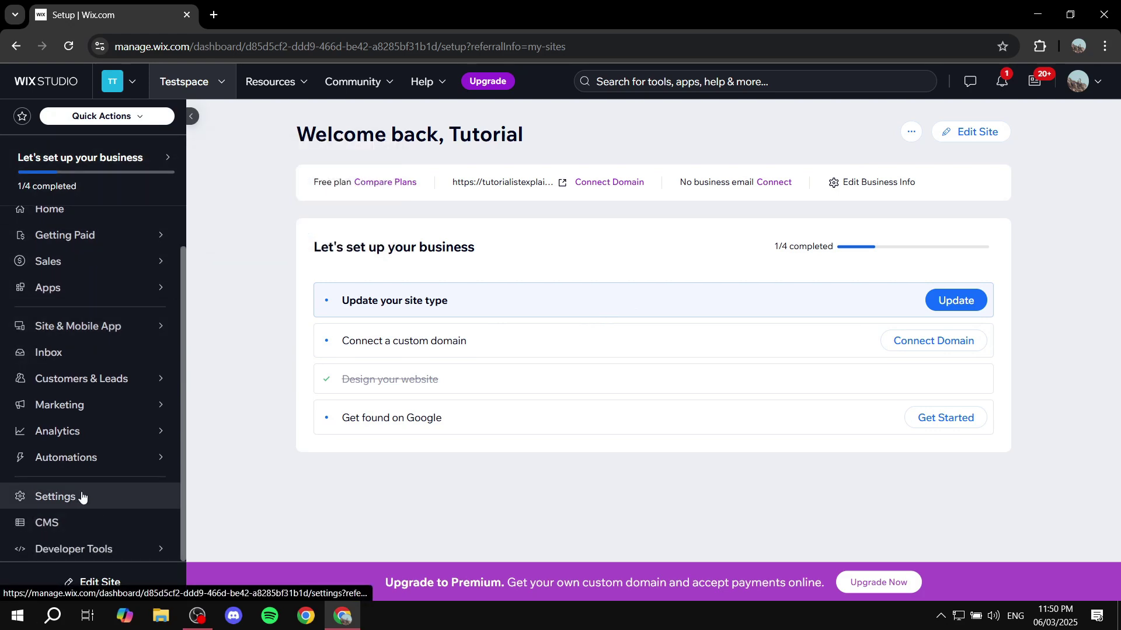
click(35, 495)
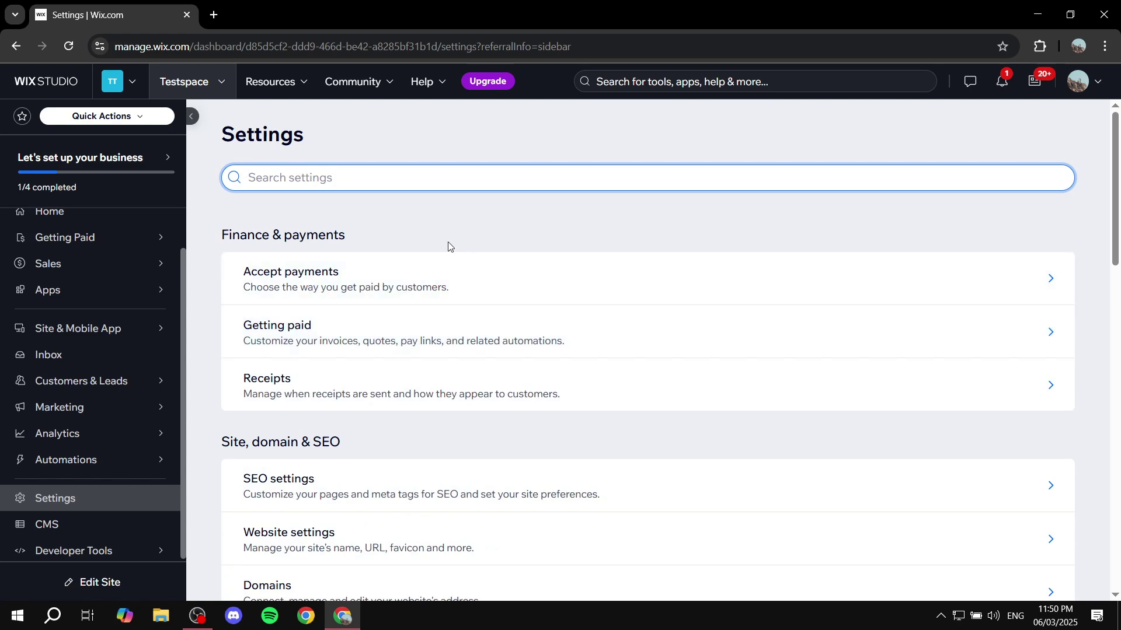
drag(221, 240, 380, 240)
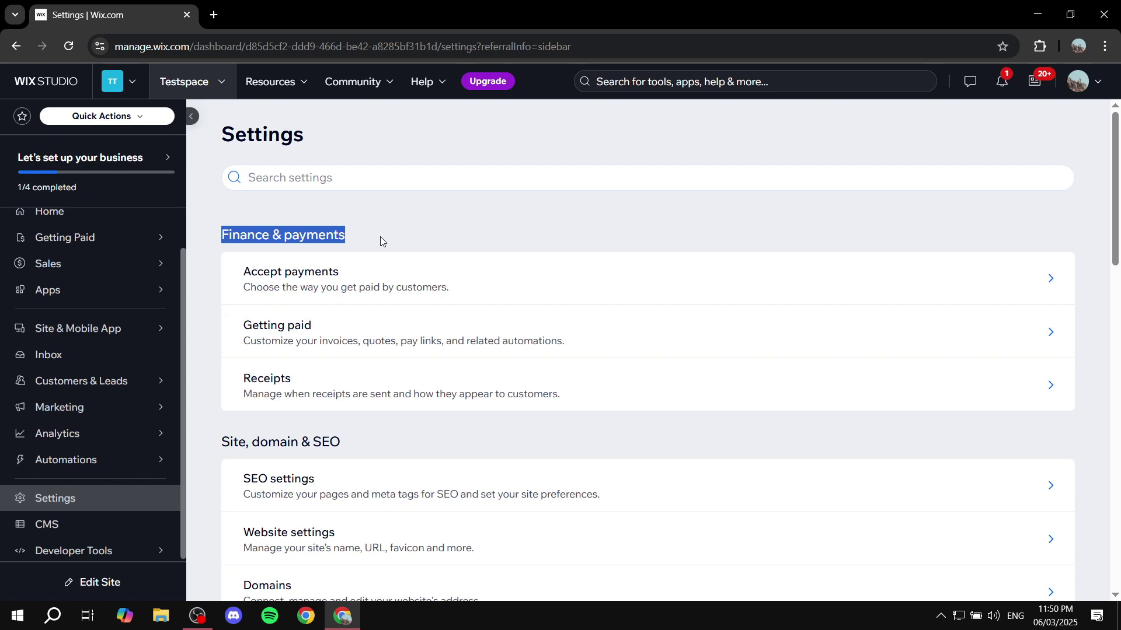
click(380, 237)
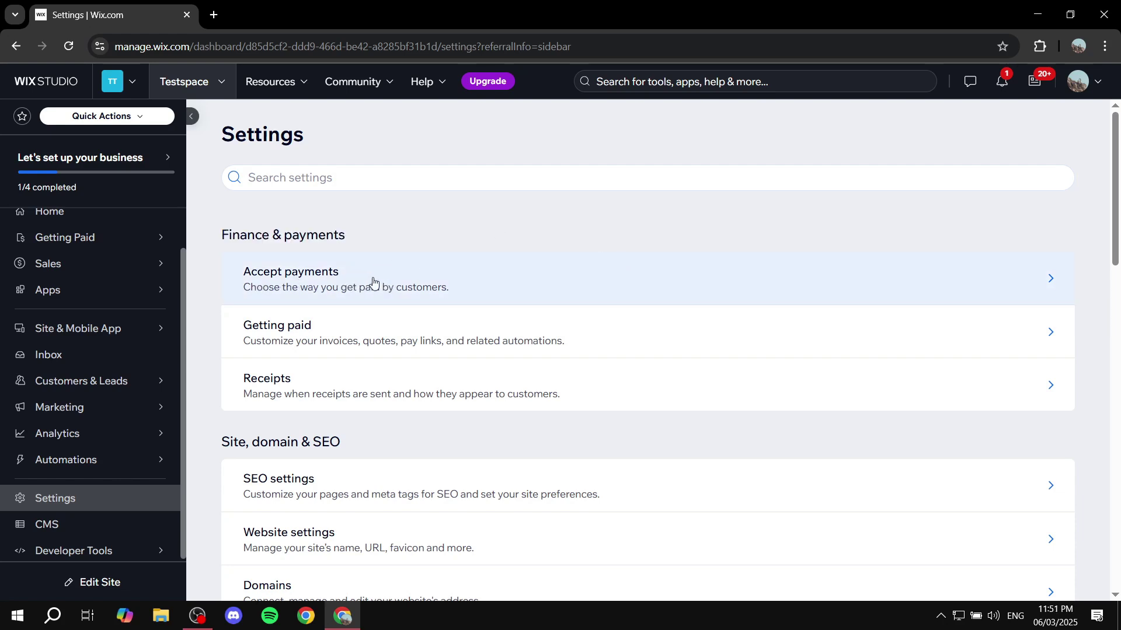
Open Accept payments and dismiss the business-location confirmation prompt.
click(438, 284)
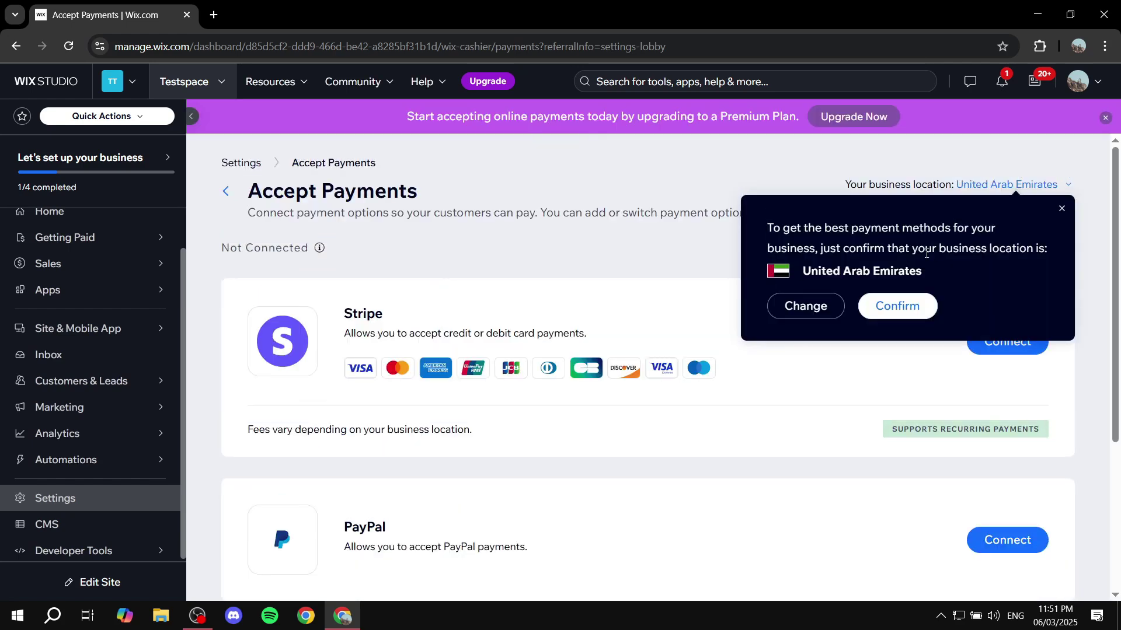
click(1062, 209)
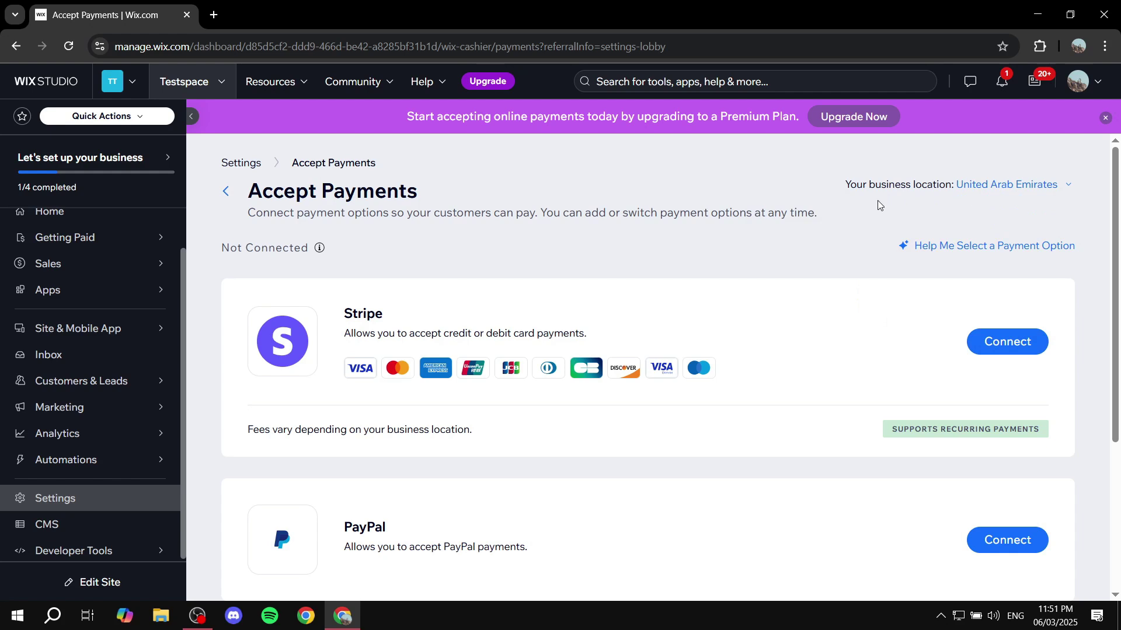
drag(842, 184, 1093, 193)
click(1099, 192)
Scroll through the payment providers, highlighting the Stripe and PayPal entries.
scroll(642, 280, down, 1)
drag(337, 248, 375, 232)
click(425, 232)
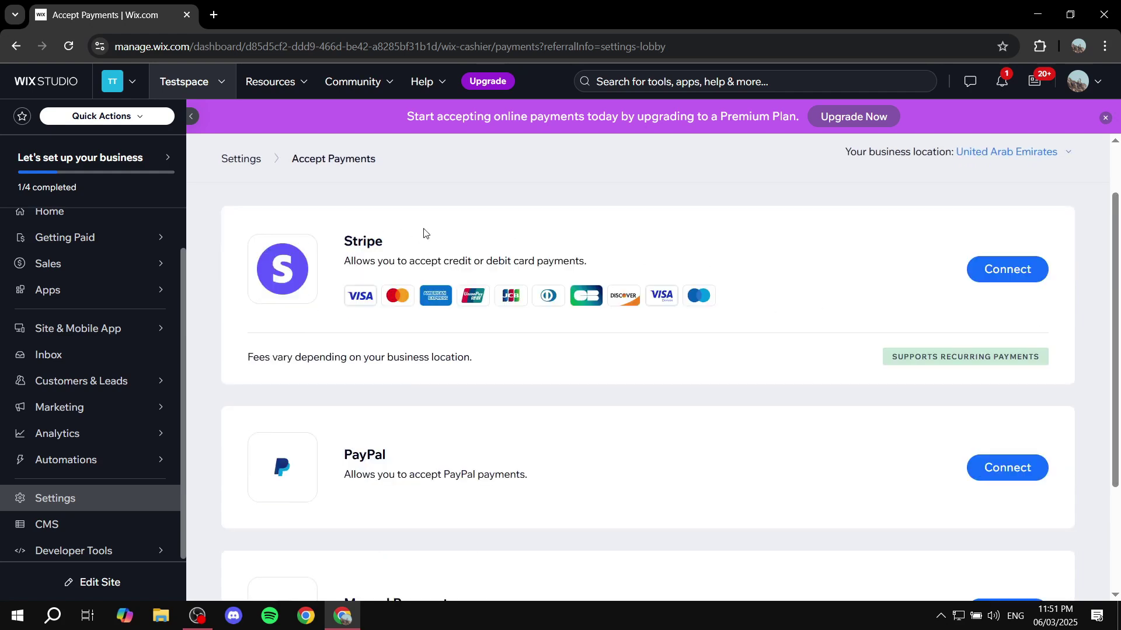
drag(444, 257, 344, 261)
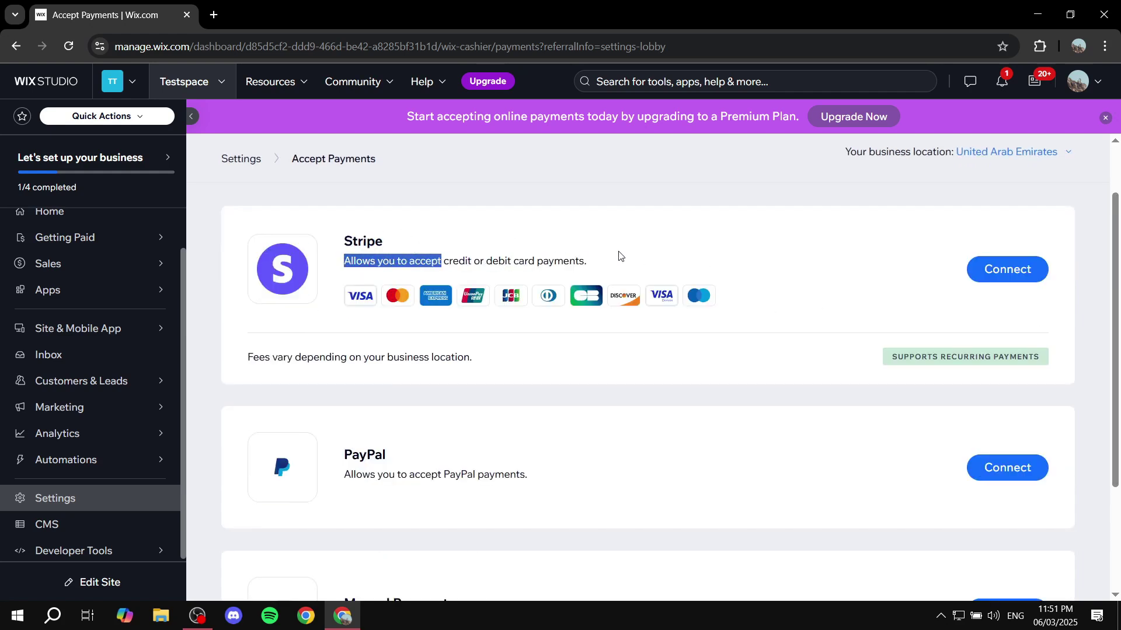
click(601, 267)
scroll(465, 344, down, 2)
drag(341, 316, 417, 298)
click(418, 299)
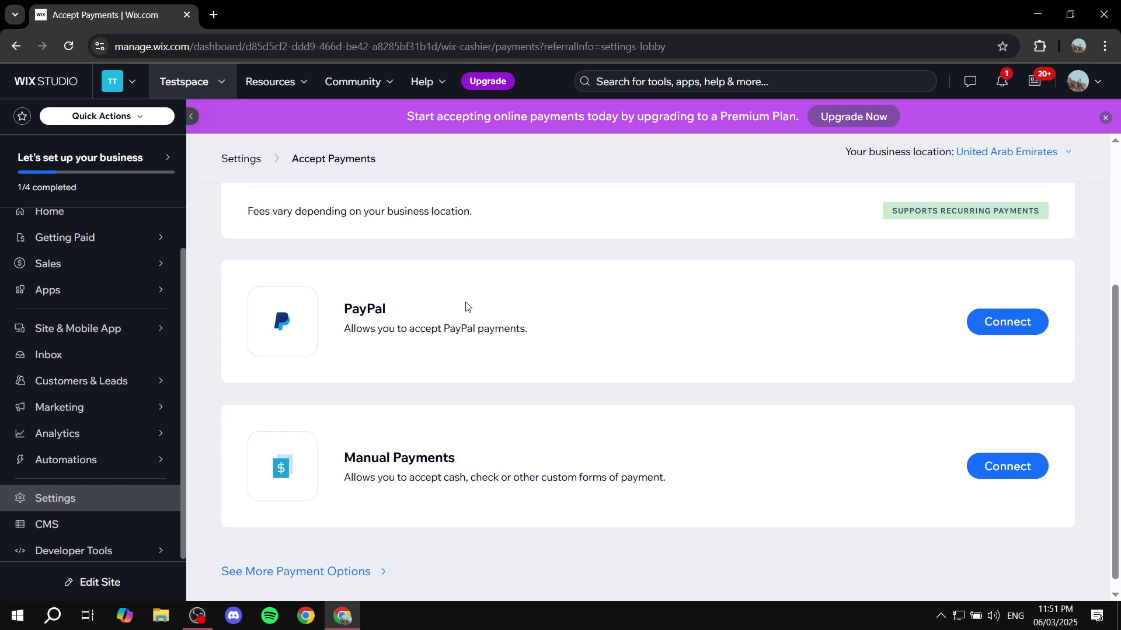
click(303, 573)
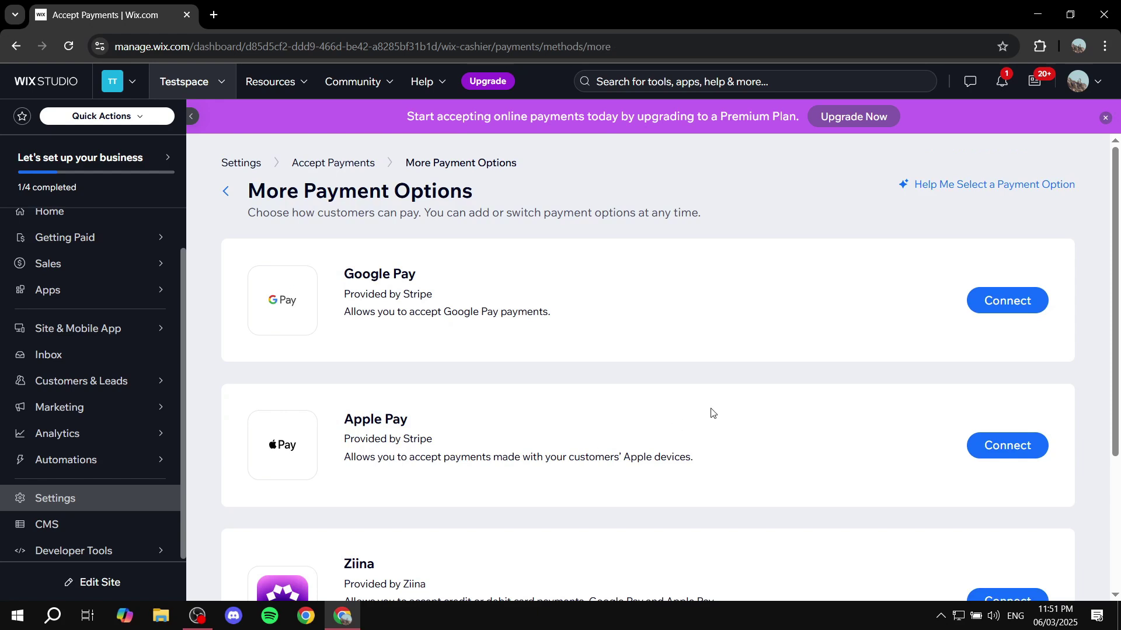
scroll(700, 467, down, 3)
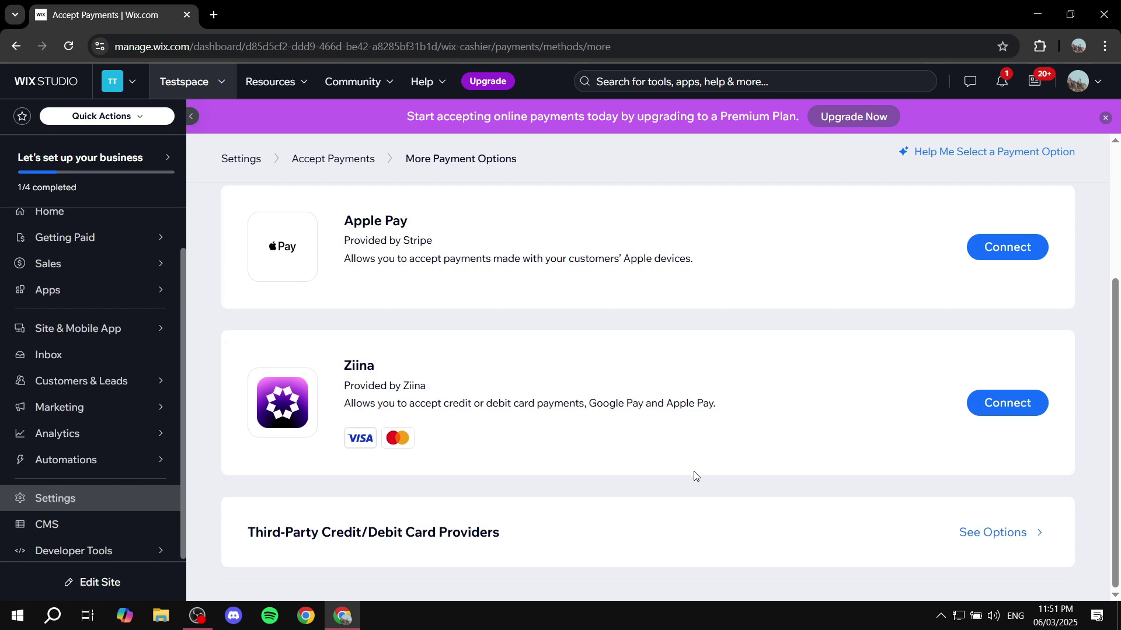
scroll(695, 474, up, 3)
click(226, 192)
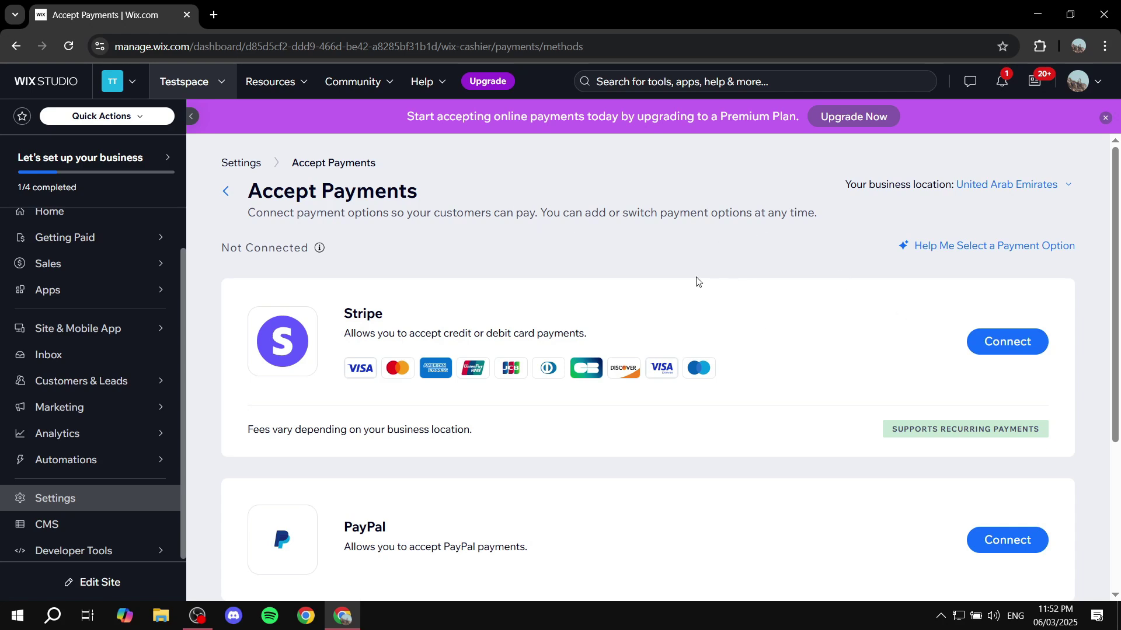
Review the Stripe and PayPal entries, then go back to the main Settings page.
drag(332, 322, 448, 311)
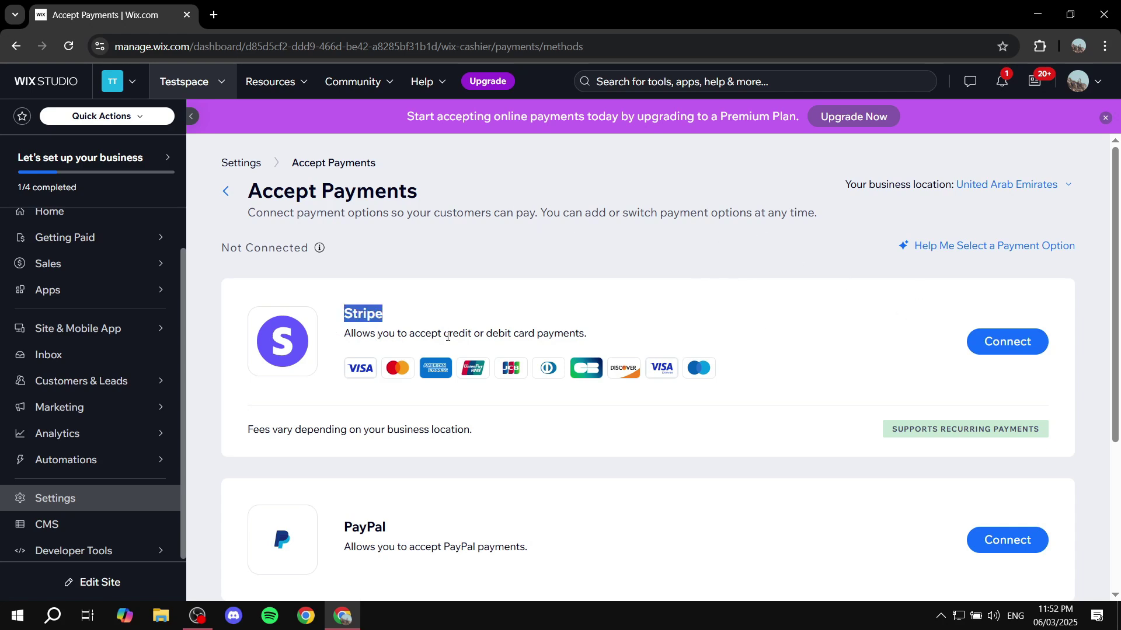
scroll(446, 331, down, 1)
drag(340, 455, 412, 454)
click(412, 454)
scroll(432, 436, up, 1)
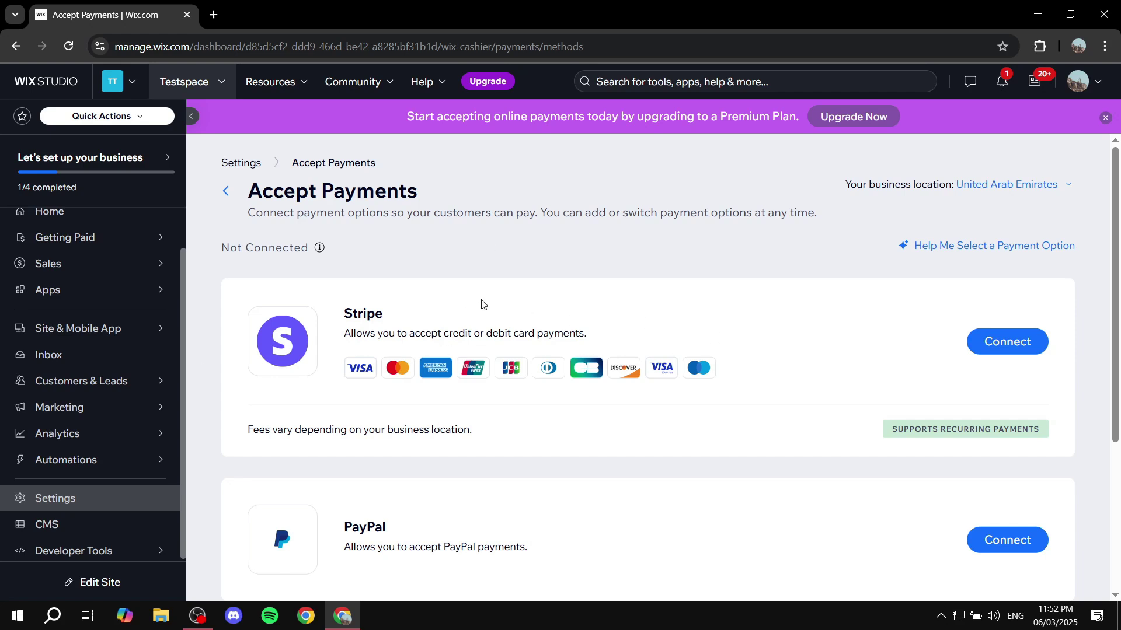
scroll(993, 284, down, 1)
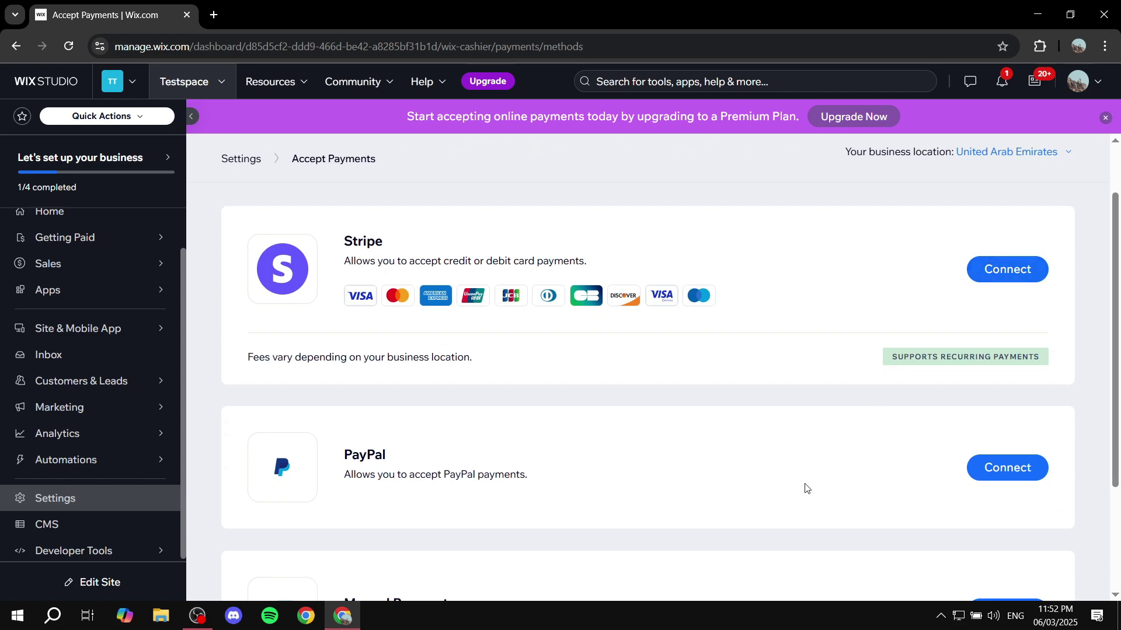
scroll(760, 415, up, 1)
click(228, 198)
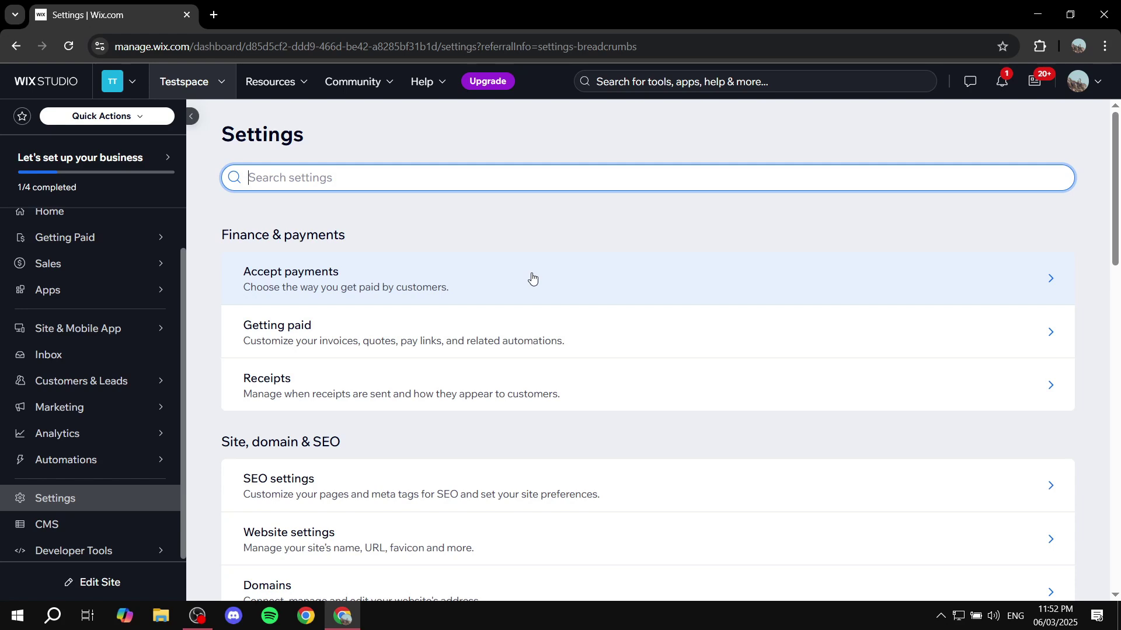
Launch Edit Site from the site overview and settle on the editor tab showing the Testspace Home page.
click(113, 333)
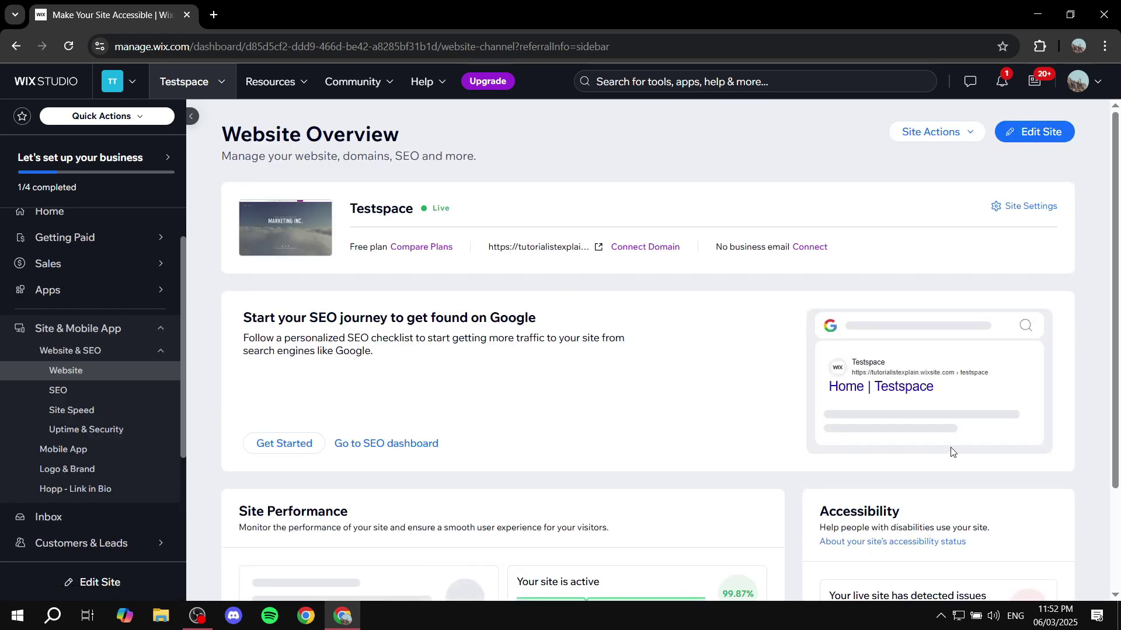
click(1058, 132)
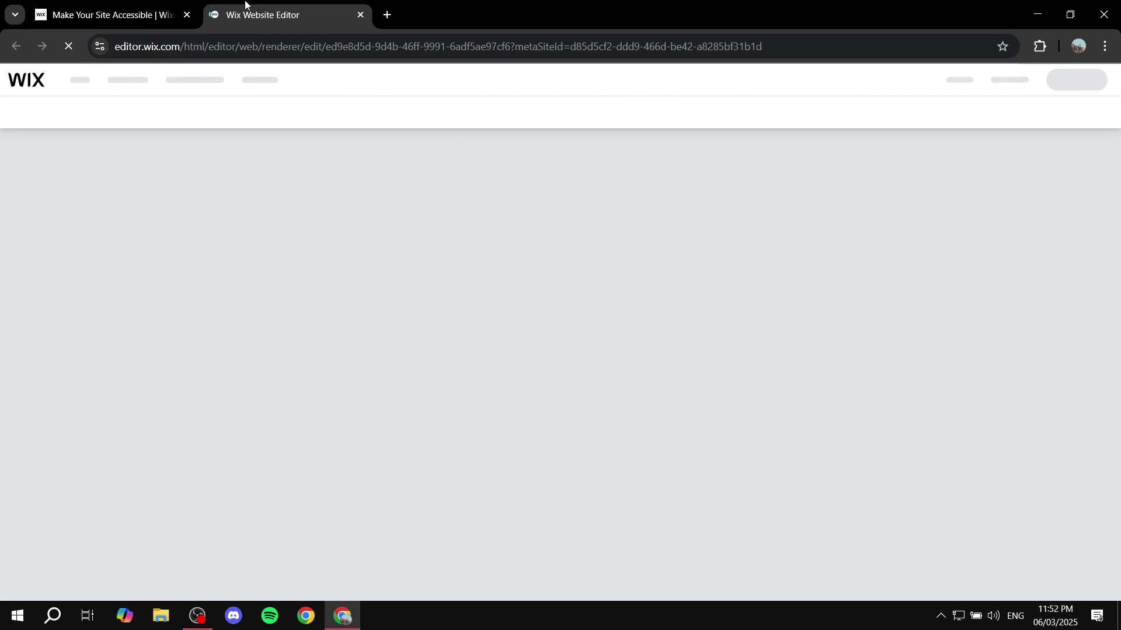
click(105, 15)
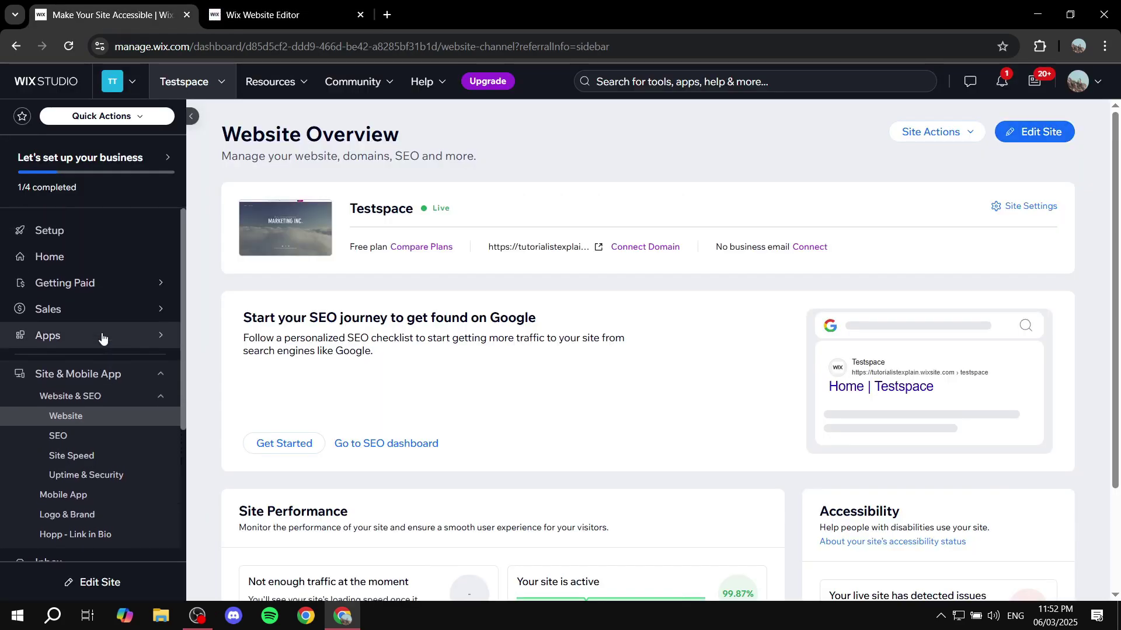
mouse_move(117, 315)
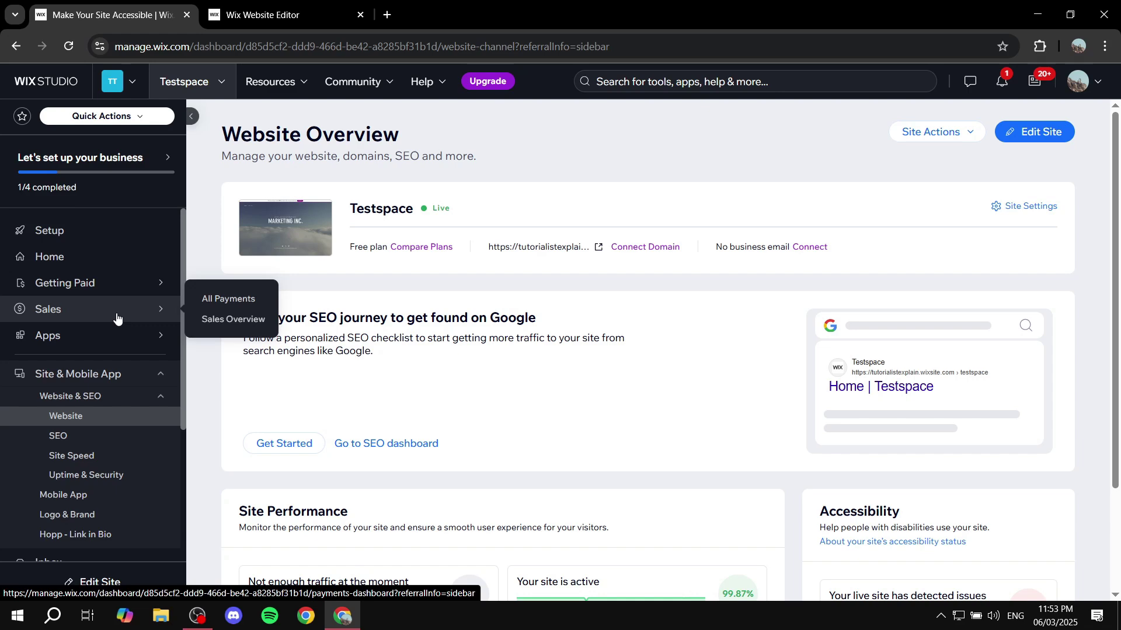
click(275, 15)
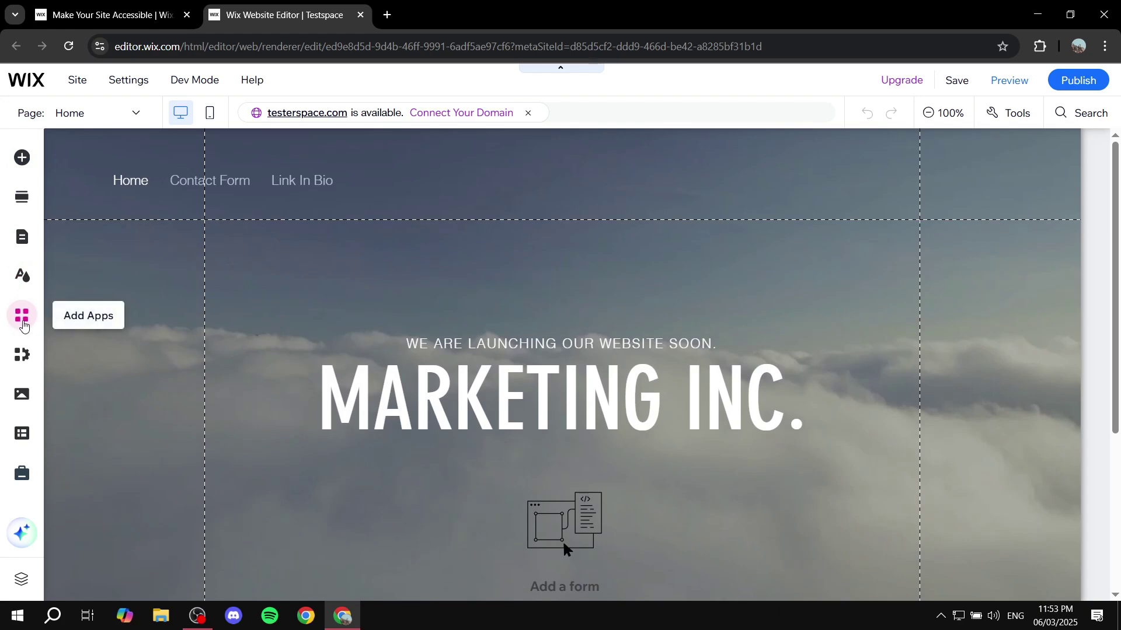
Search the App Market for 'Wix stores' and open the Wix Stores app page.
scroll(883, 292, down, 4)
scroll(245, 332, up, 4)
click(23, 323)
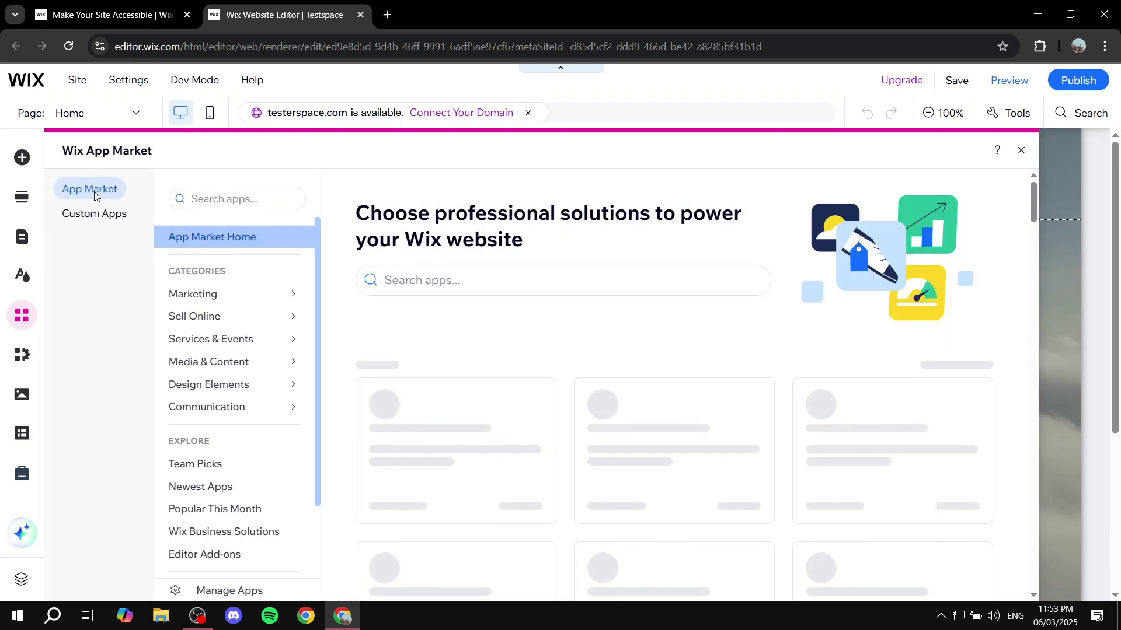
click(471, 287)
text(W)
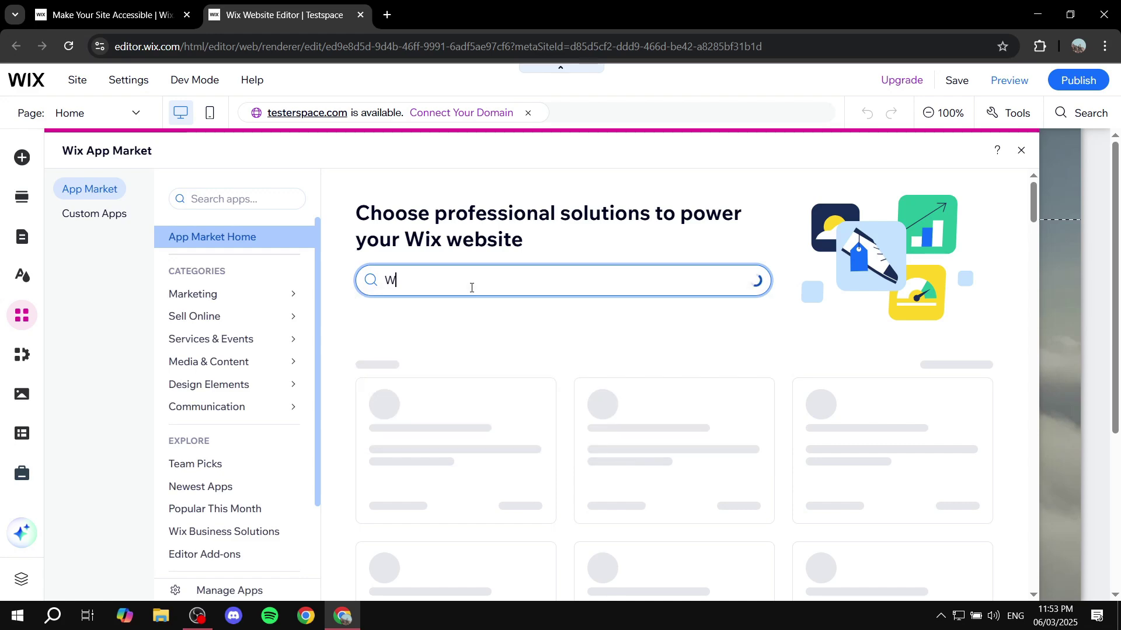
text(ix stores)
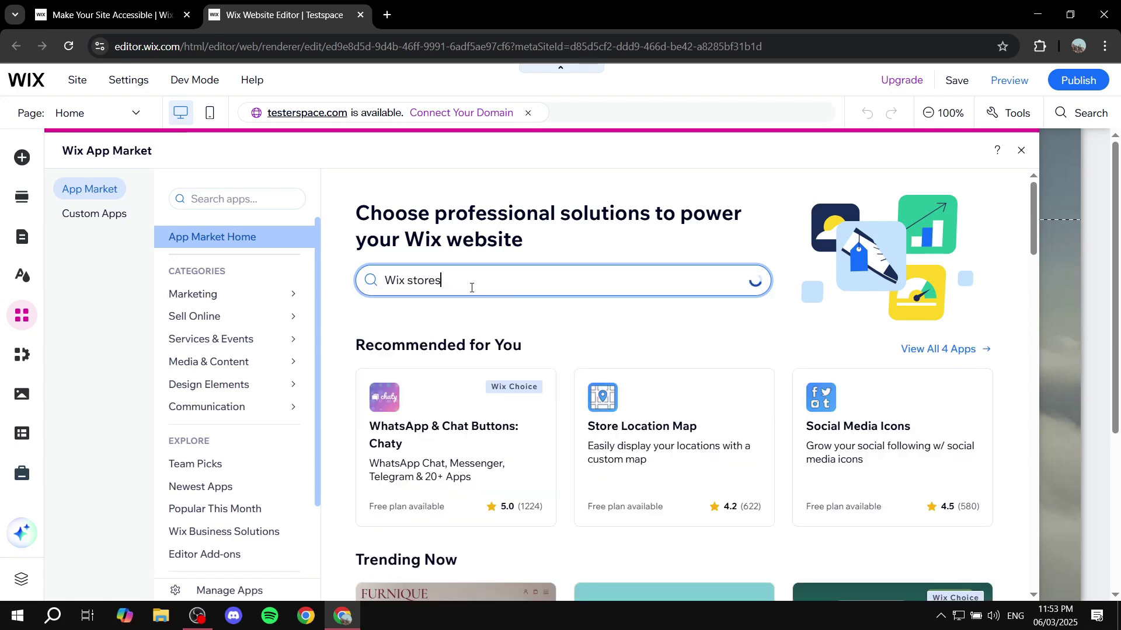
key(Return)
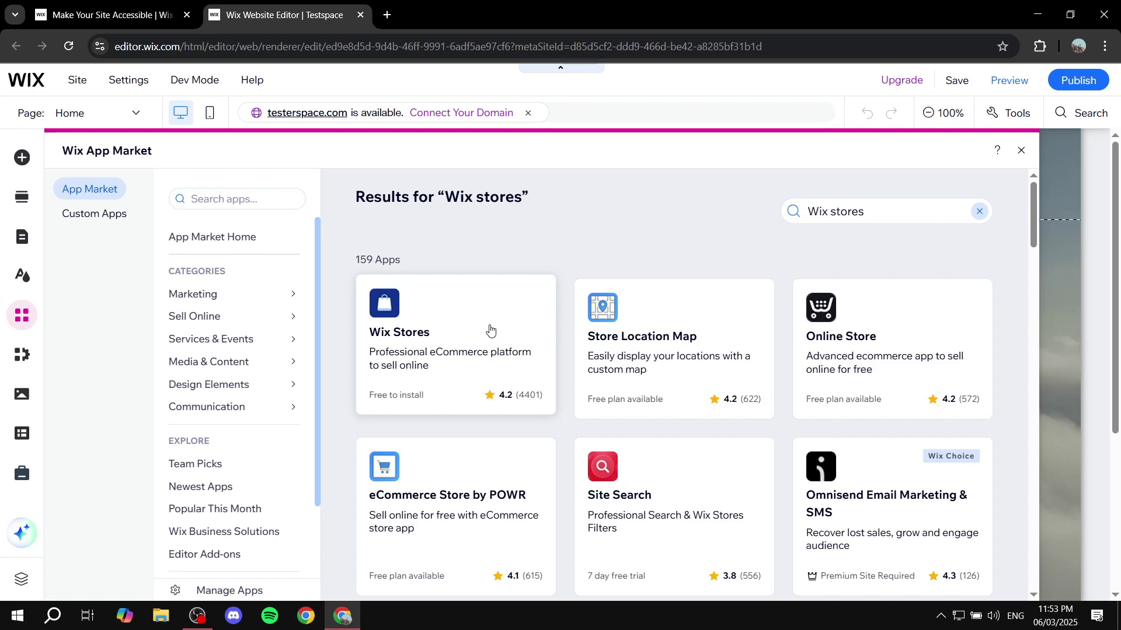
click(491, 330)
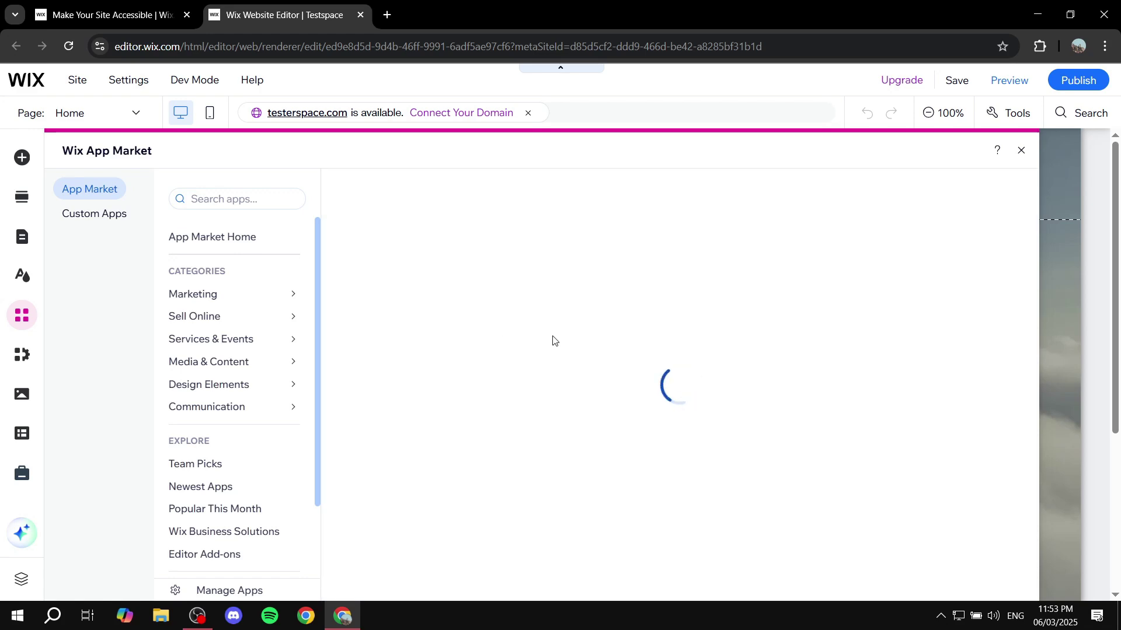
Add Wix Stores to the site and switch to the dashboard while it installs.
scroll(586, 348, down, 8)
scroll(552, 345, up, 5)
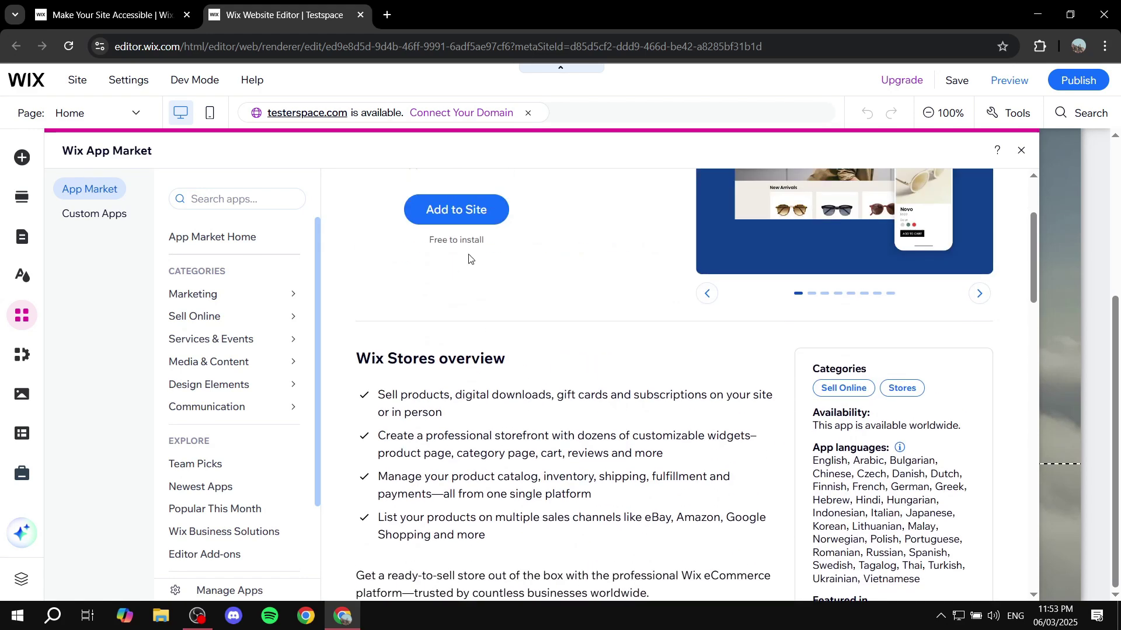
click(476, 211)
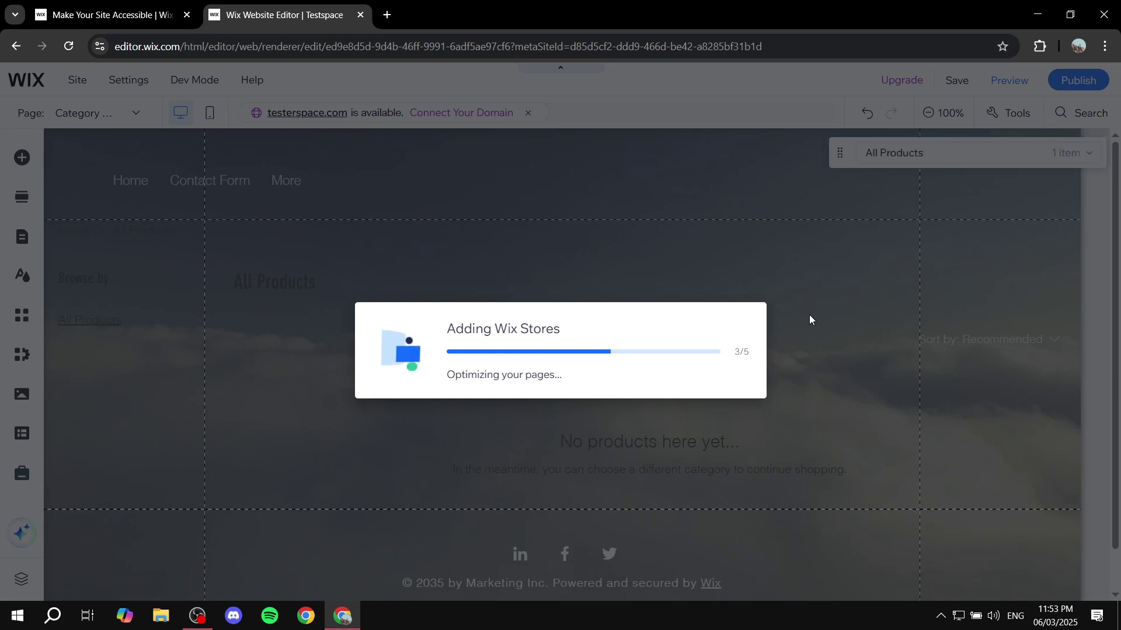
key(ctrl+Tab)
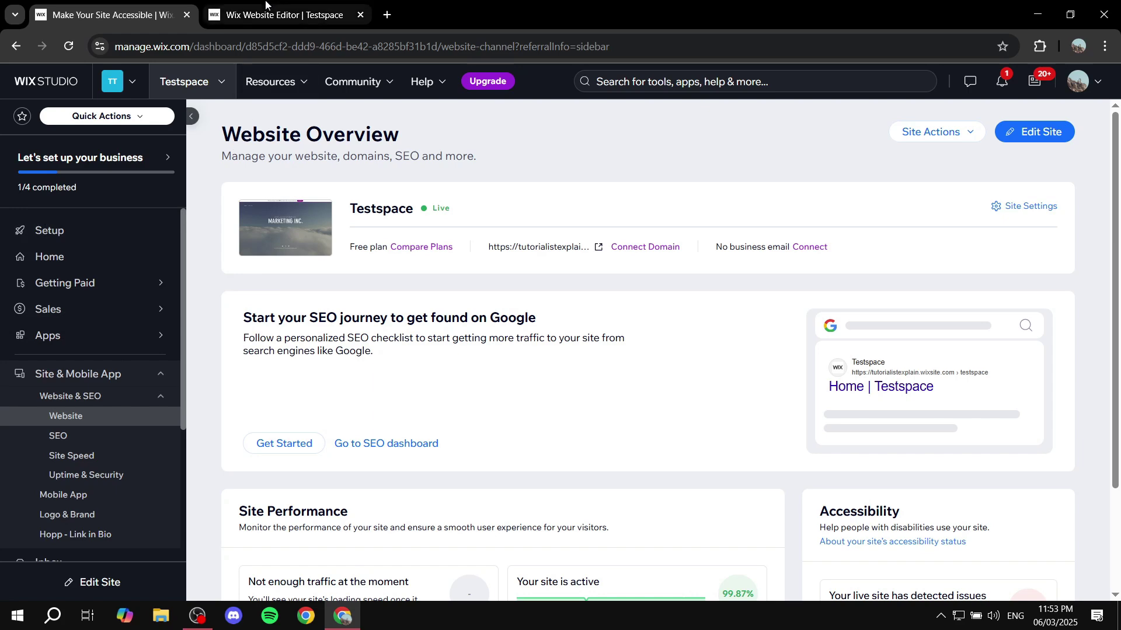
Check the new store Category Page, save the site, and close the editor tab.
click(266, 11)
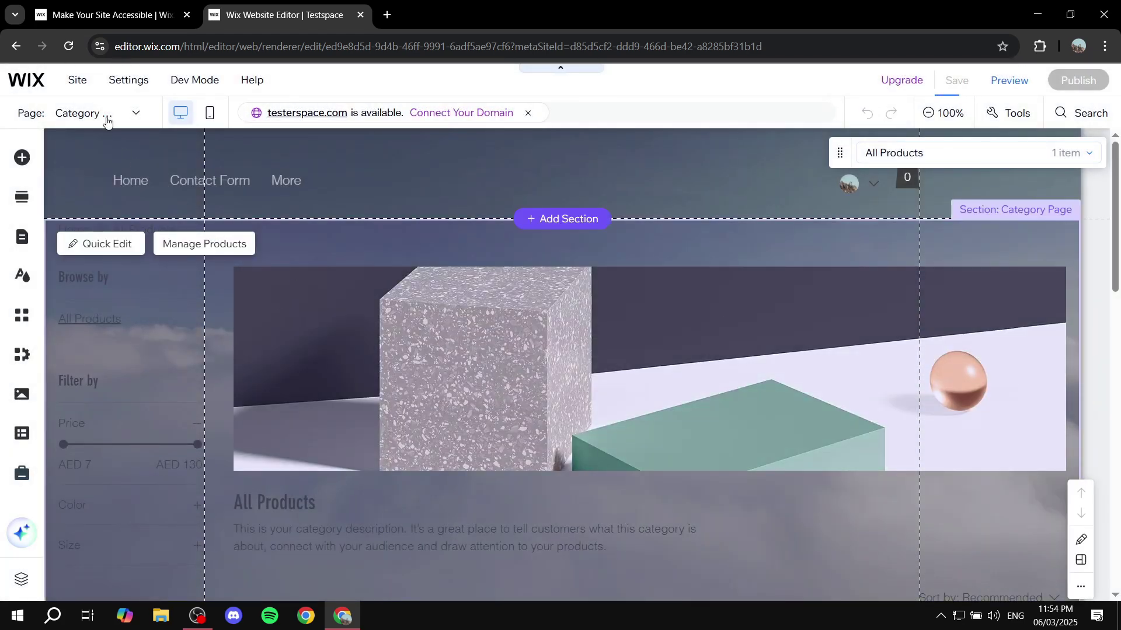
click(93, 113)
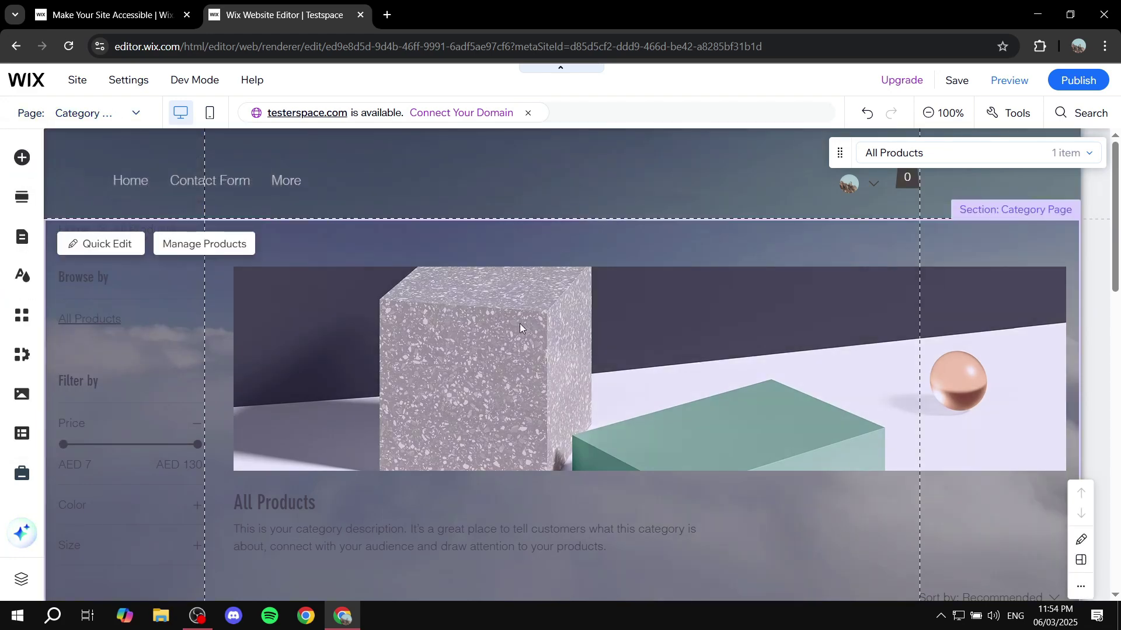
scroll(805, 220, down, 10)
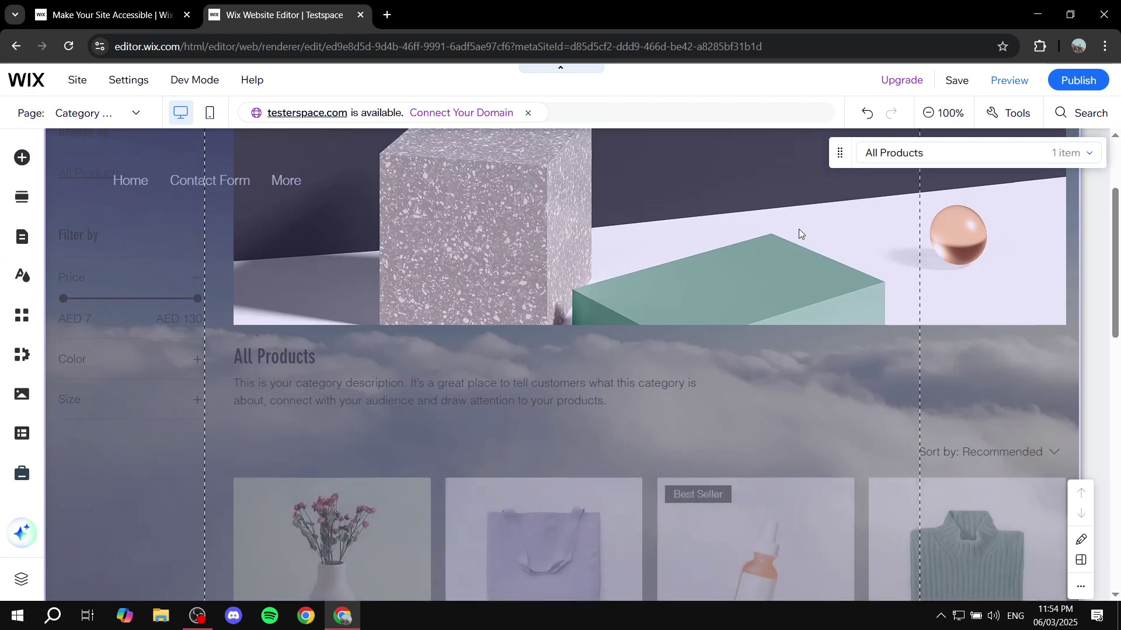
scroll(768, 314, down, 5)
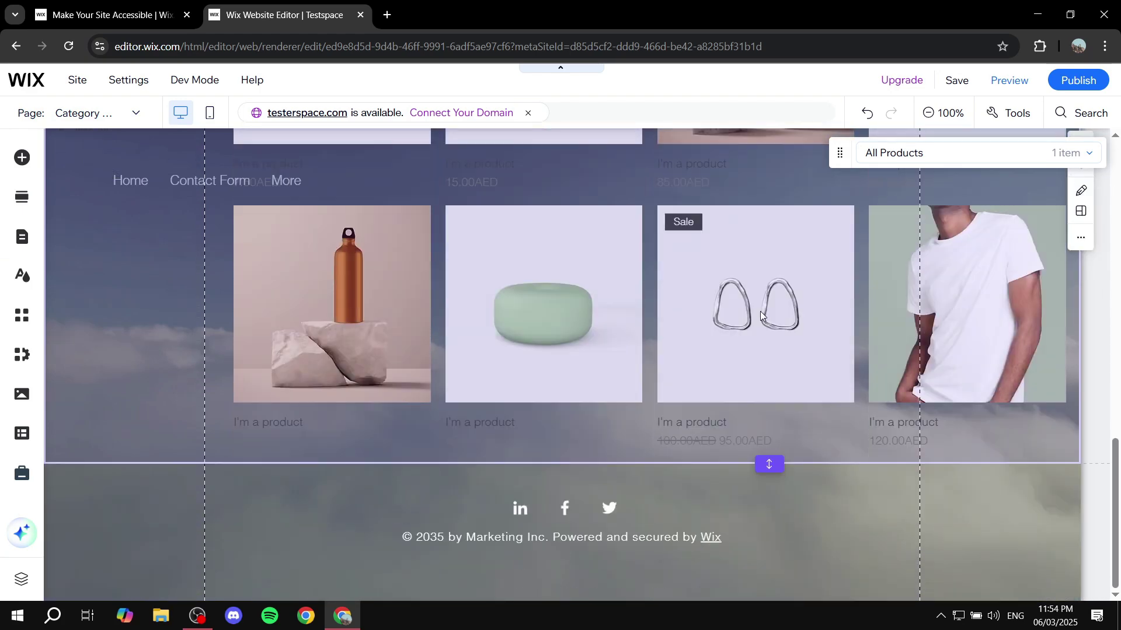
scroll(750, 309, up, 15)
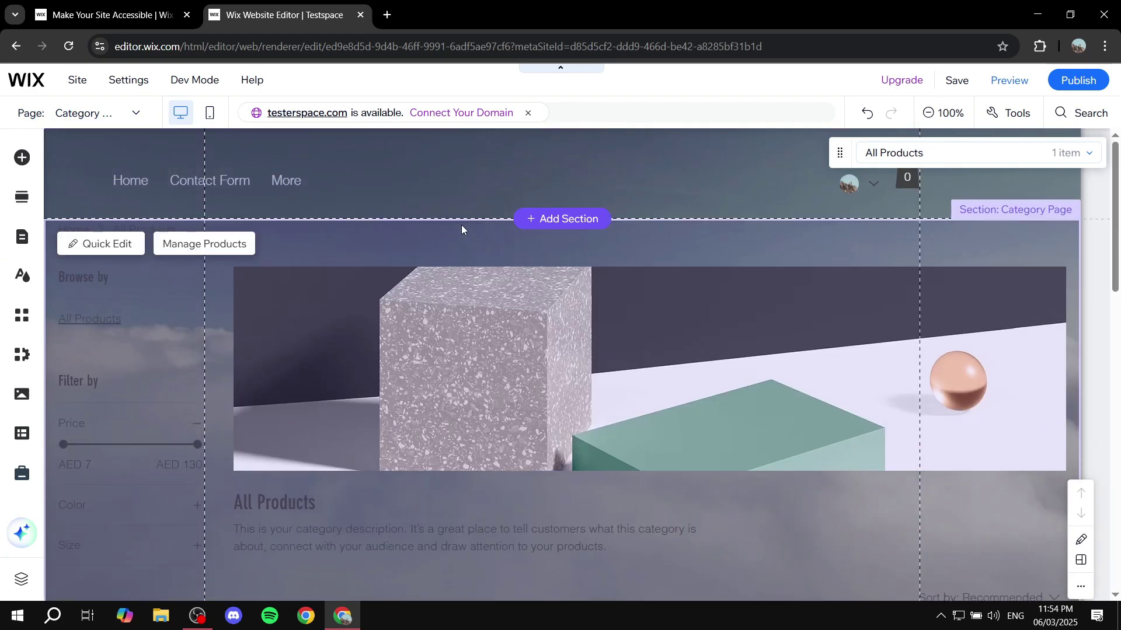
click(954, 87)
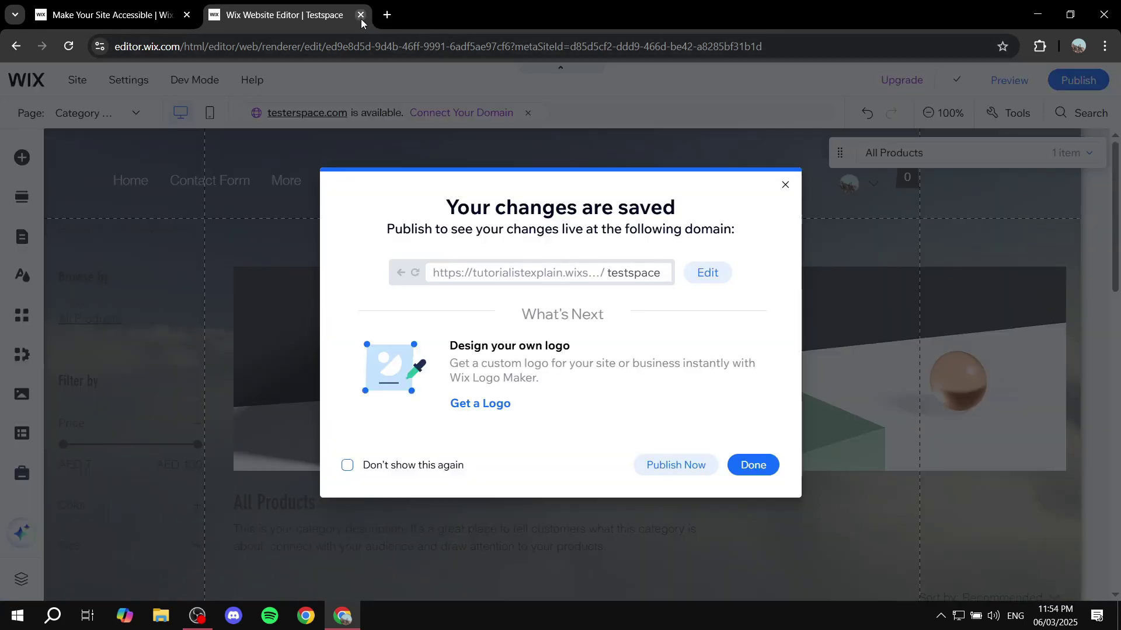
click(360, 15)
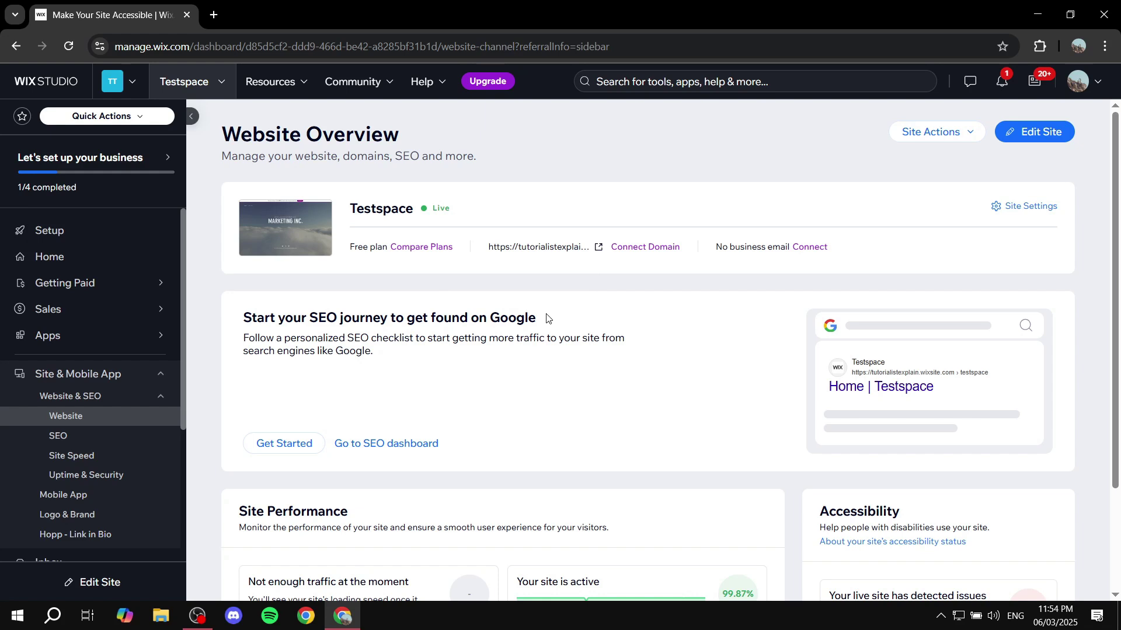
Reload the dashboard, open Catalog's Products list, and dismiss the add-products tip card.
click(67, 46)
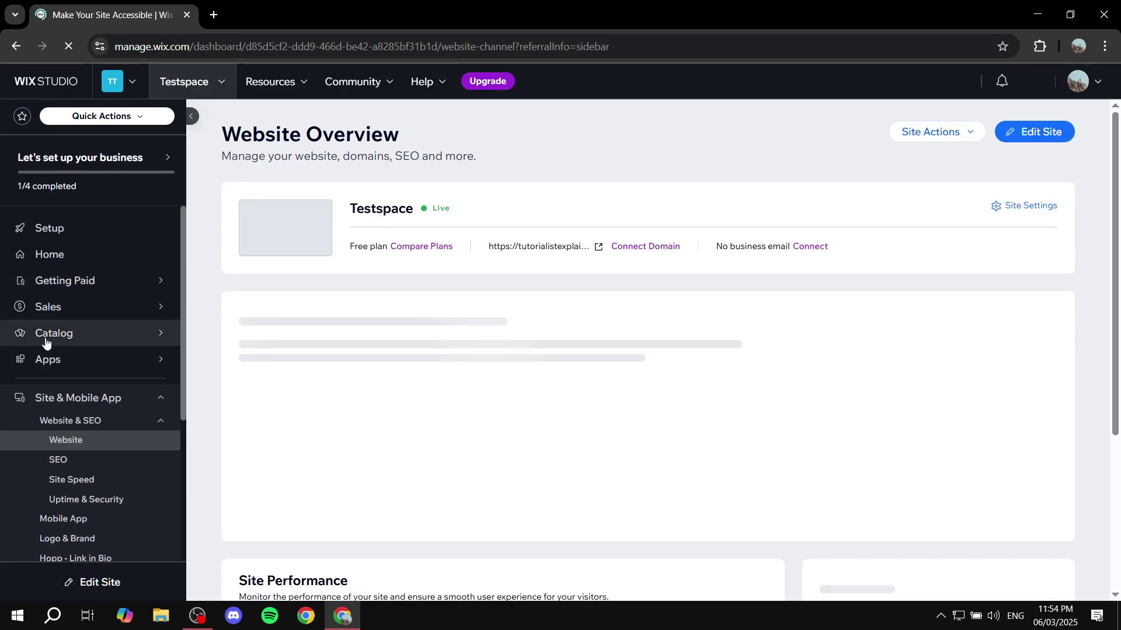
mouse_move(63, 324)
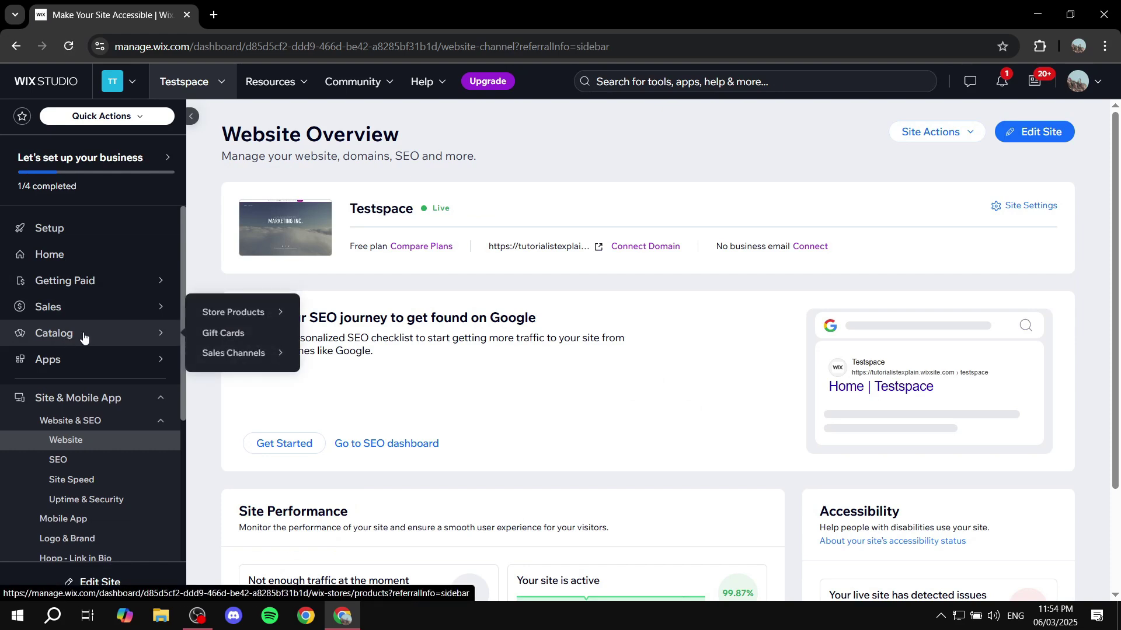
click(103, 334)
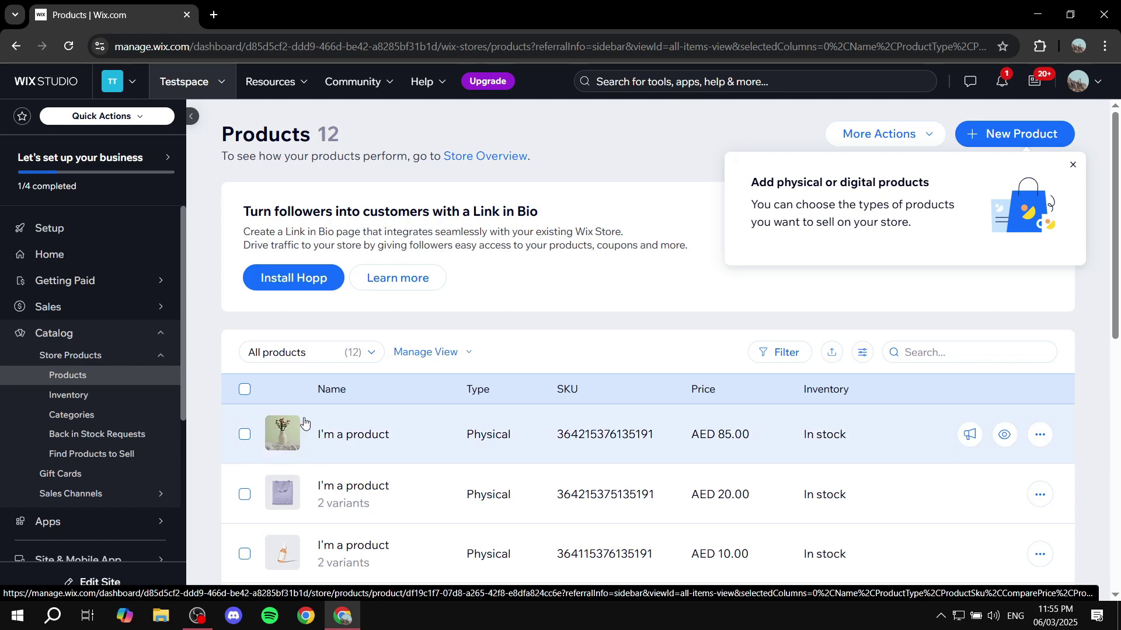
scroll(342, 367, down, 4)
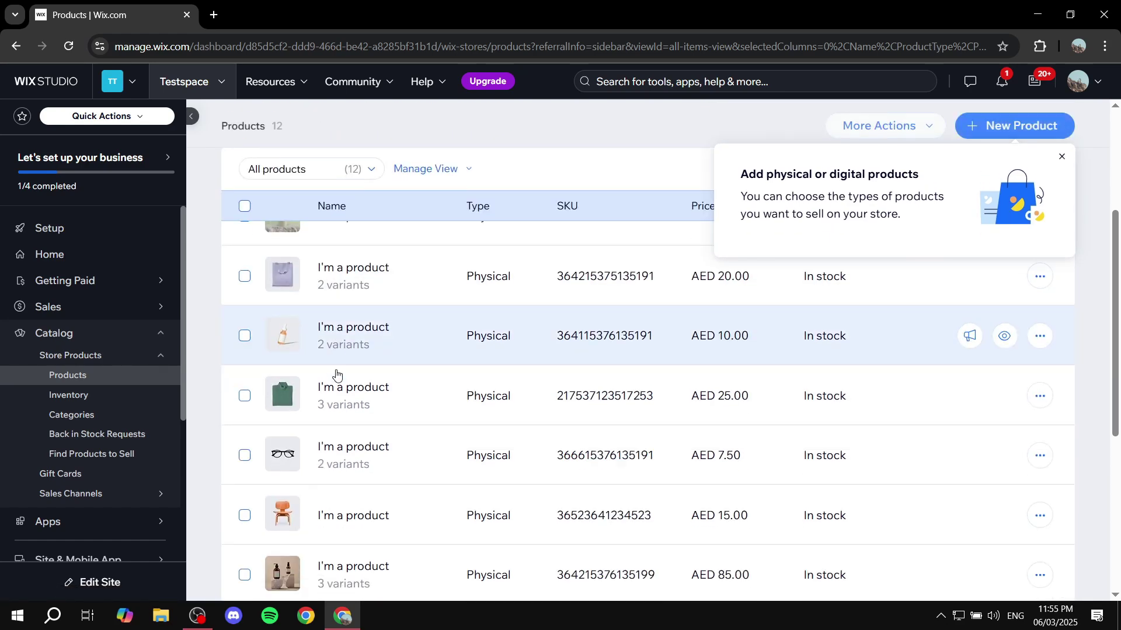
scroll(334, 371, down, 5)
click(1062, 154)
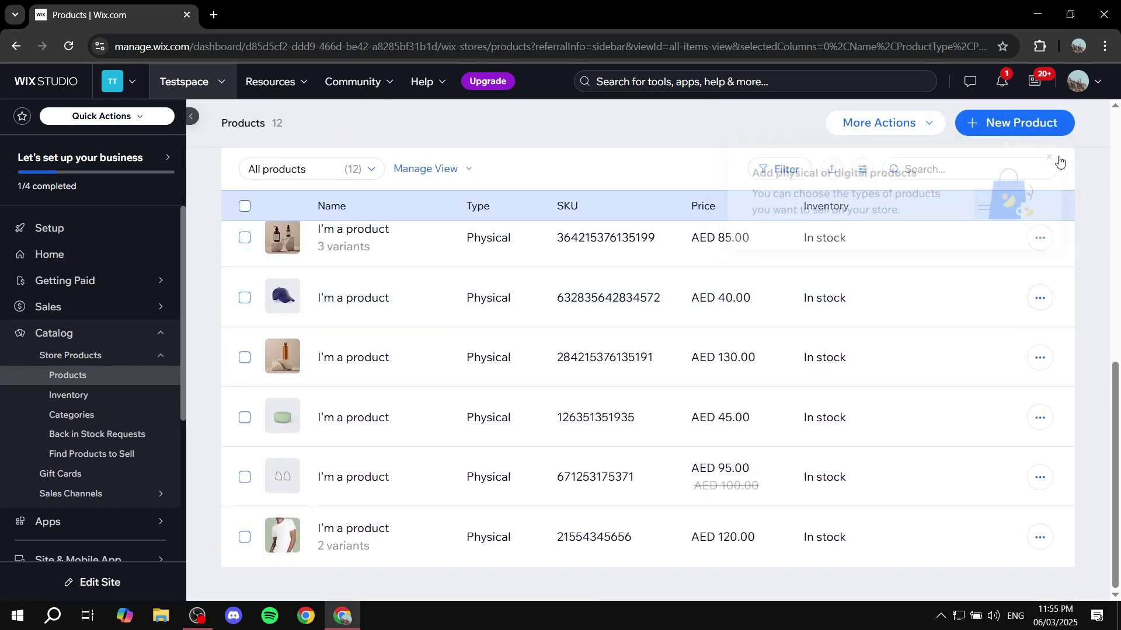
scroll(300, 464, up, 10)
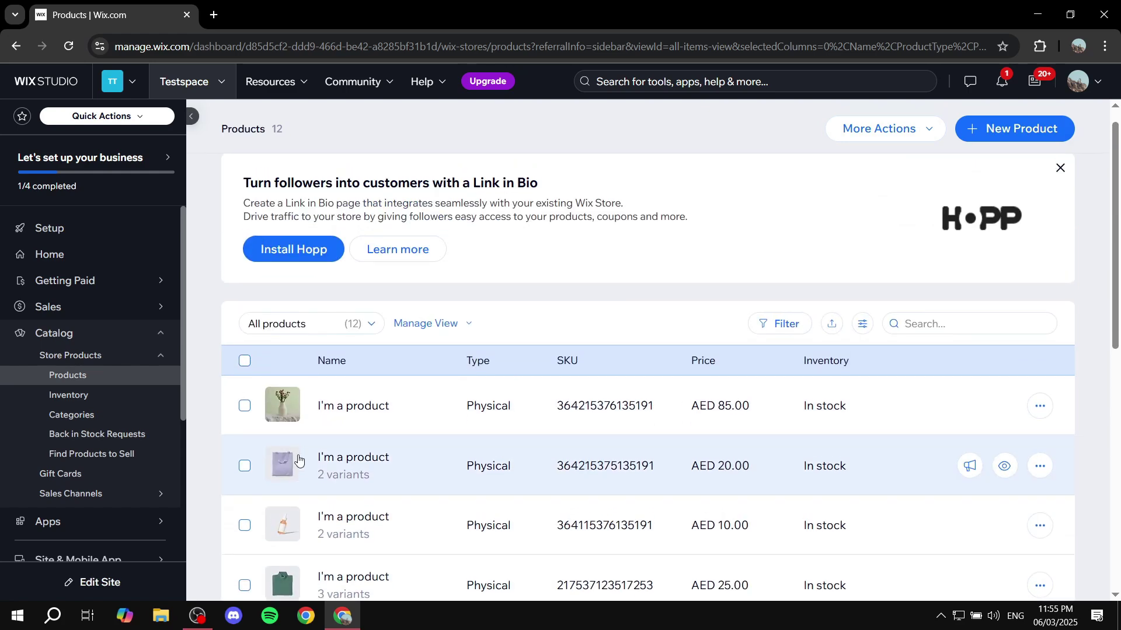
scroll(618, 478, down, 5)
scroll(350, 365, up, 4)
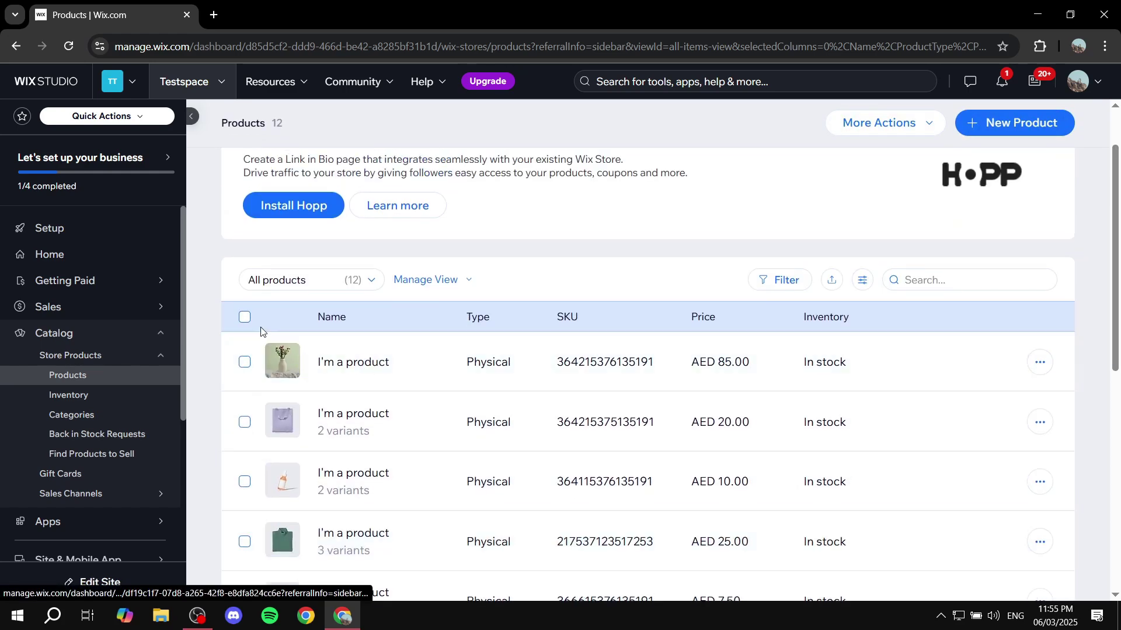
Select and delete all 12 sample products, then bring up the New Product type choices.
click(244, 319)
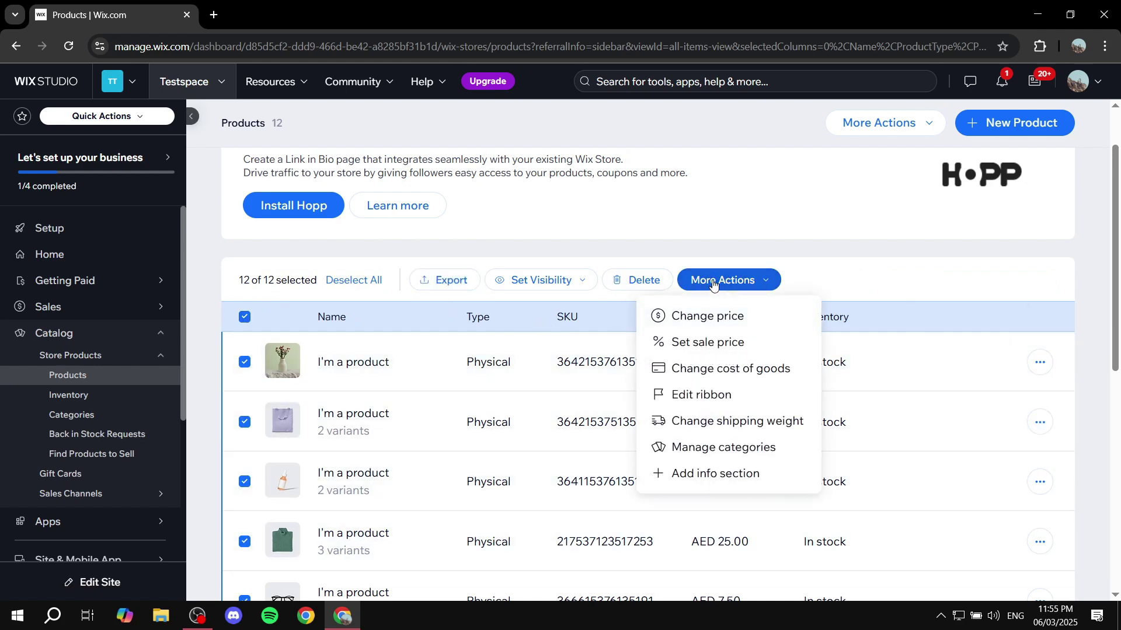
click(641, 285)
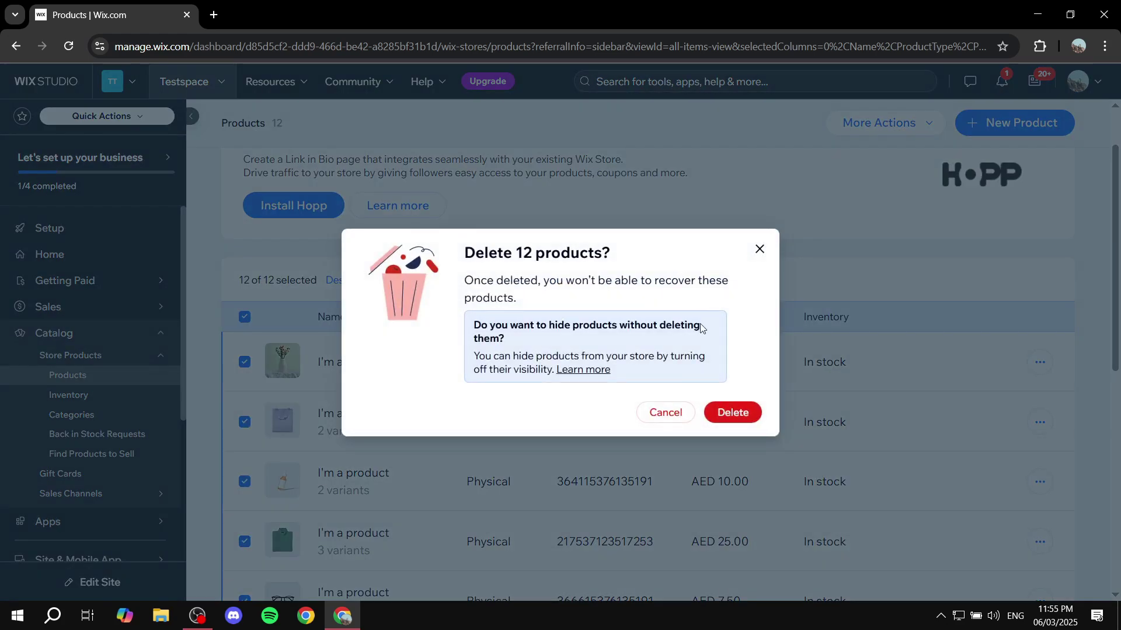
click(735, 413)
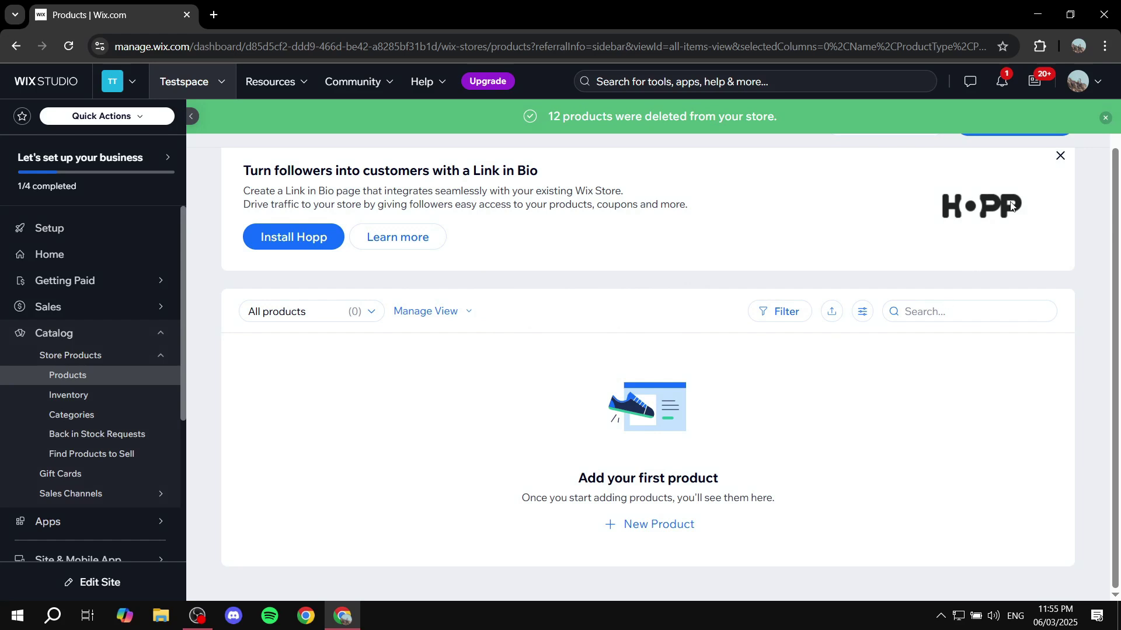
click(1104, 118)
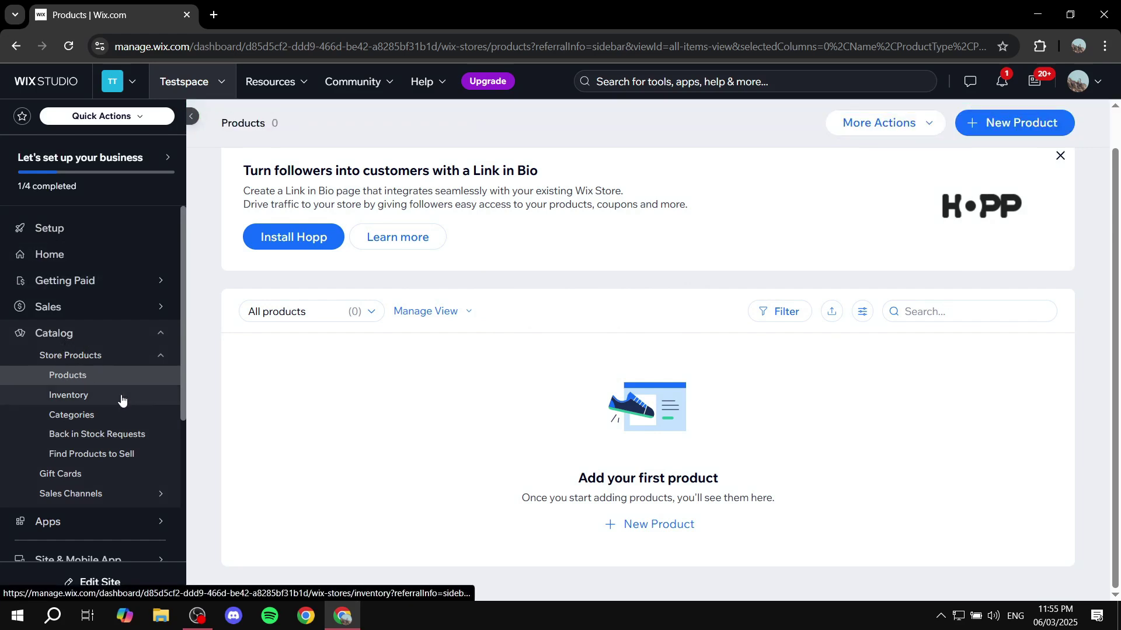
click(1011, 128)
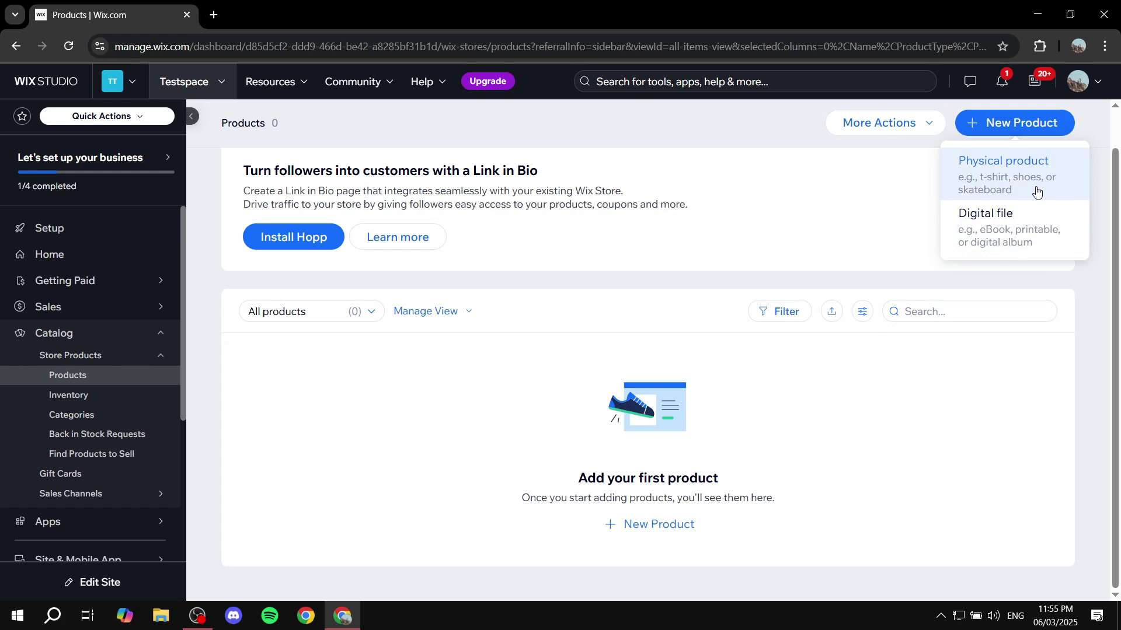
Start a new digital product titled 'Video Test Product 1'.
click(999, 232)
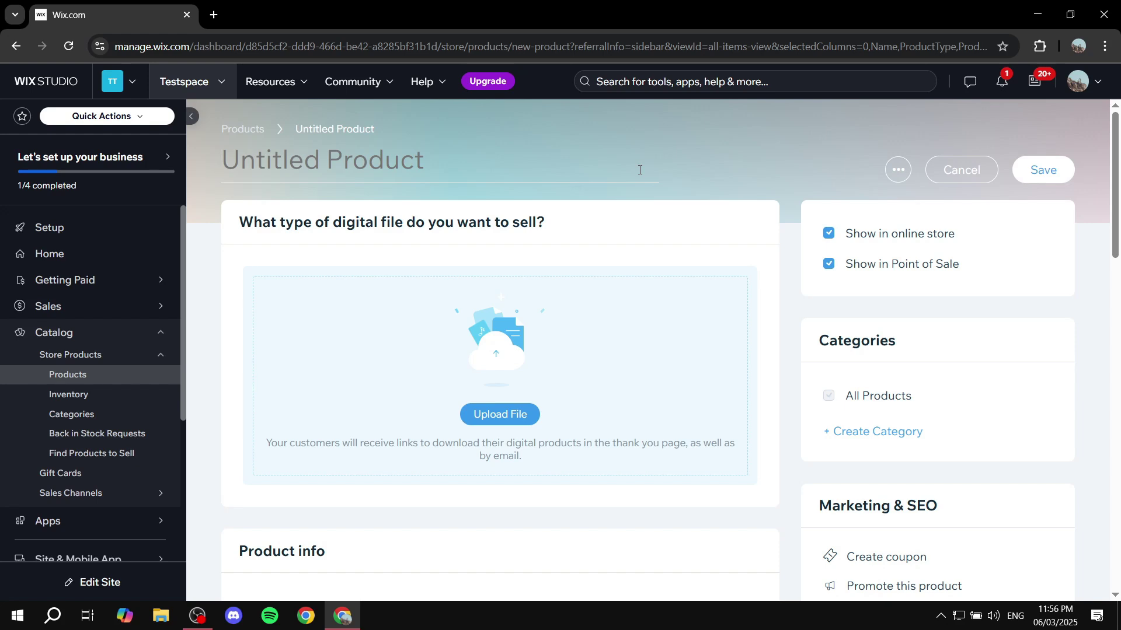
text(Video)
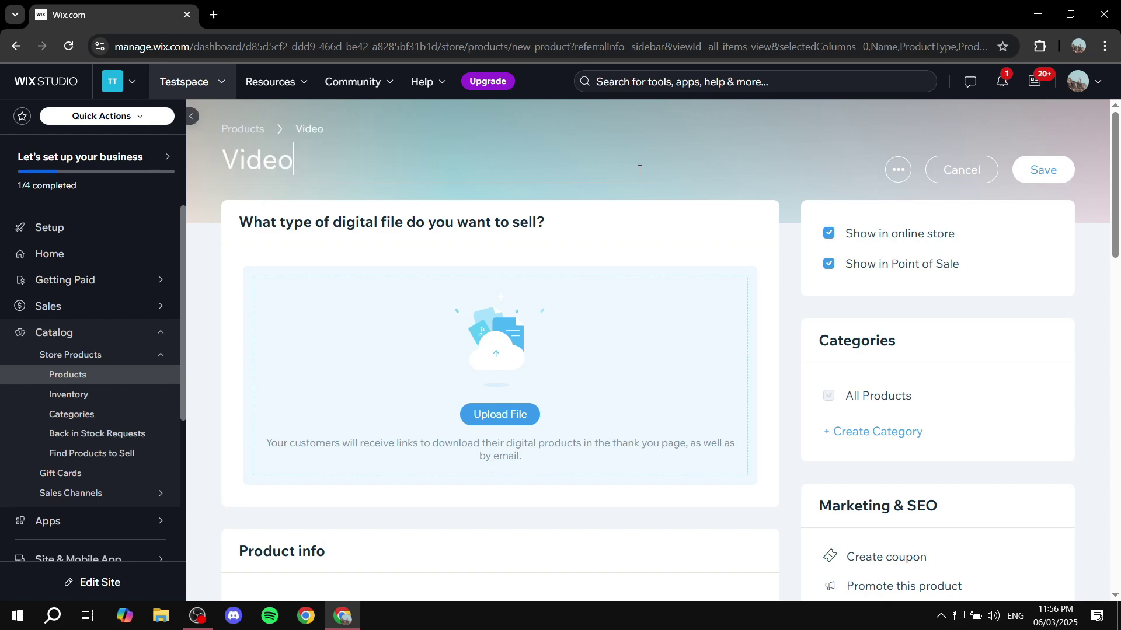
text( Test Product 1)
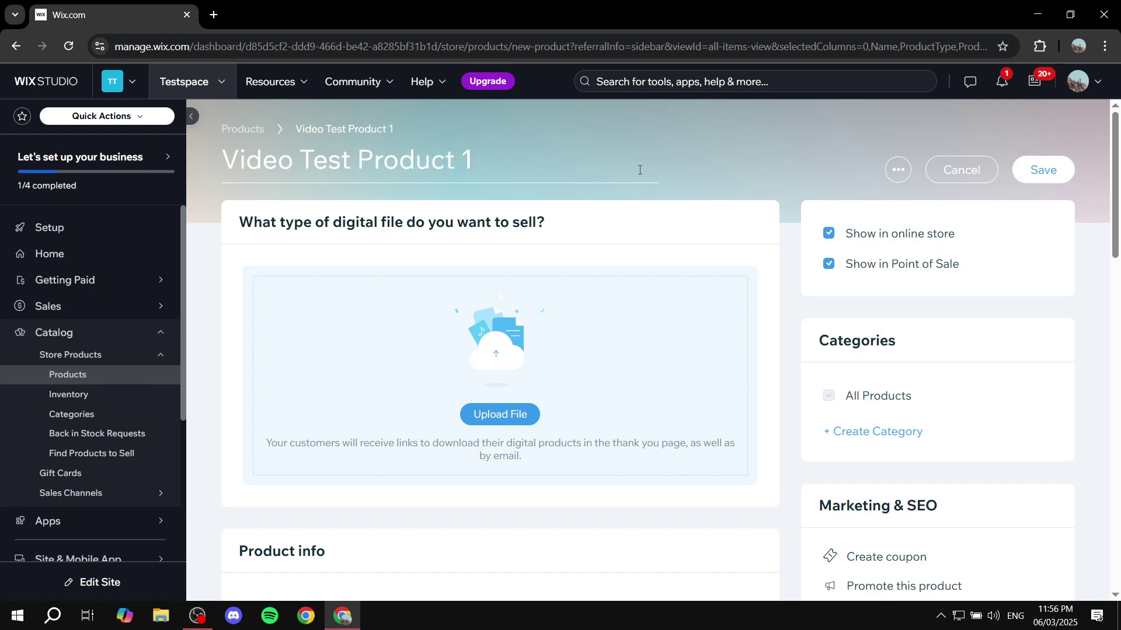
click(640, 250)
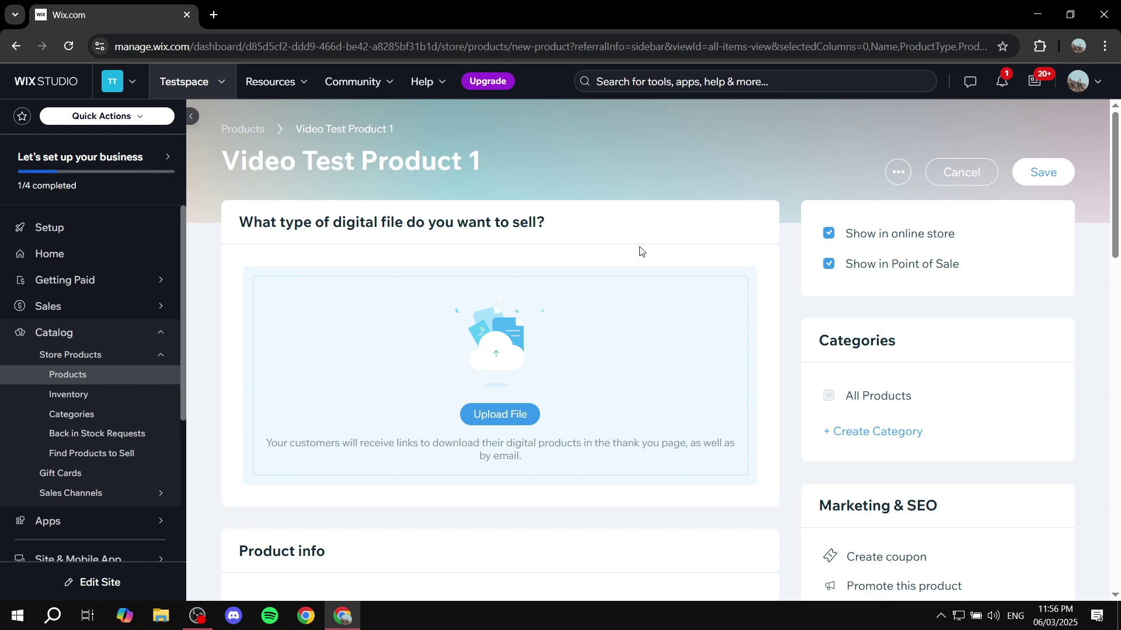
drag(222, 235, 590, 223)
click(584, 225)
Bring up the digital file type choices for upload, then open a new browser tab.
scroll(619, 327, down, 1)
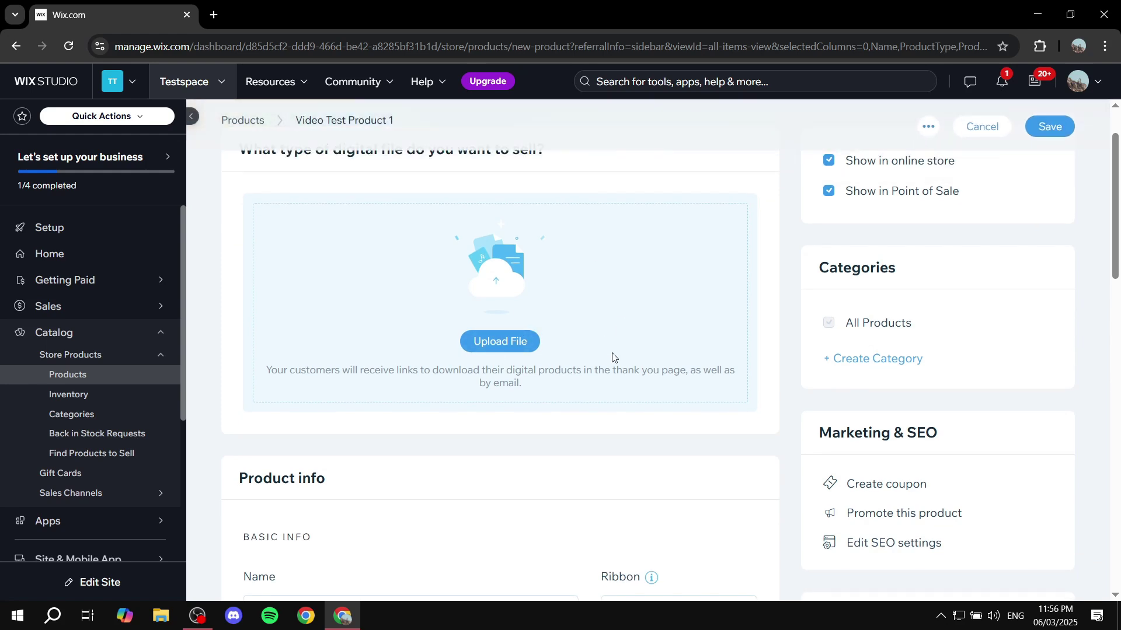
click(516, 349)
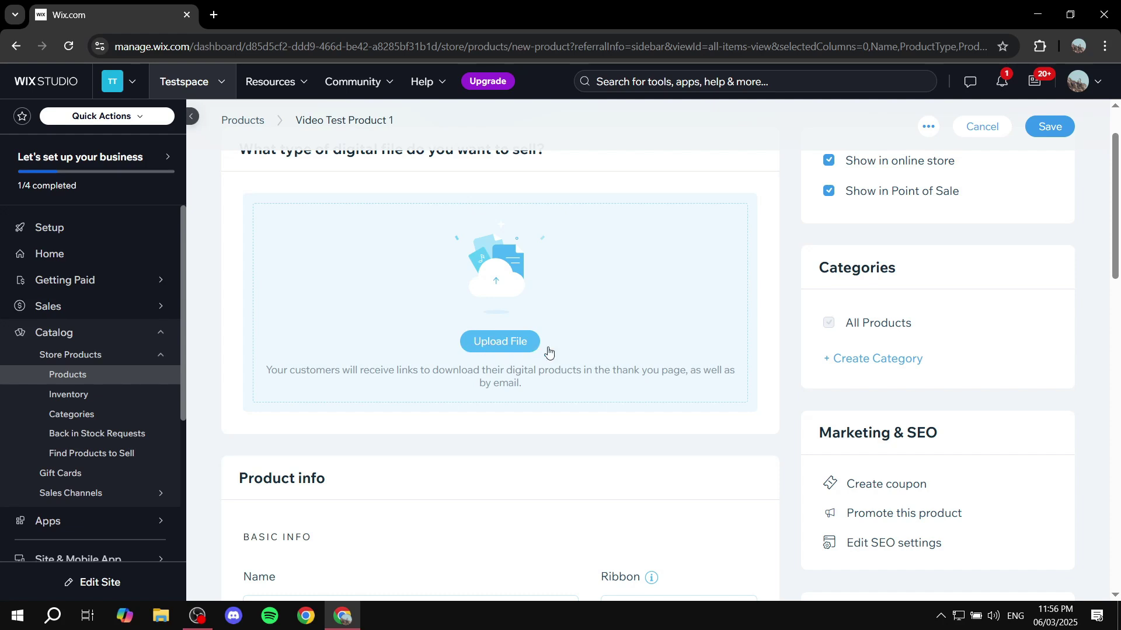
click(495, 345)
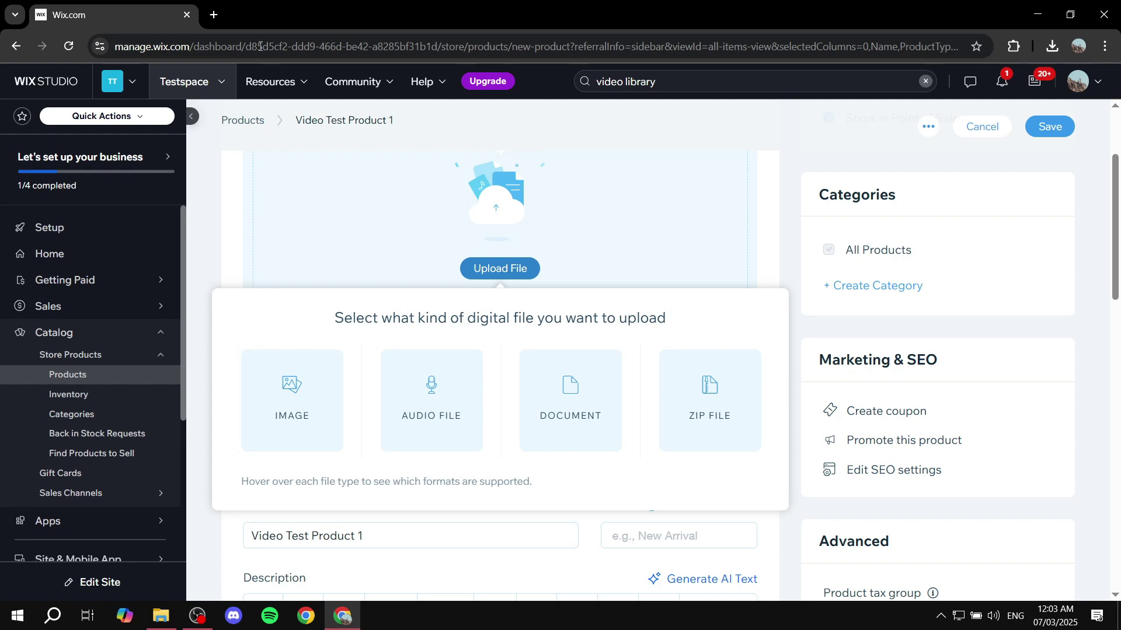
click(219, 15)
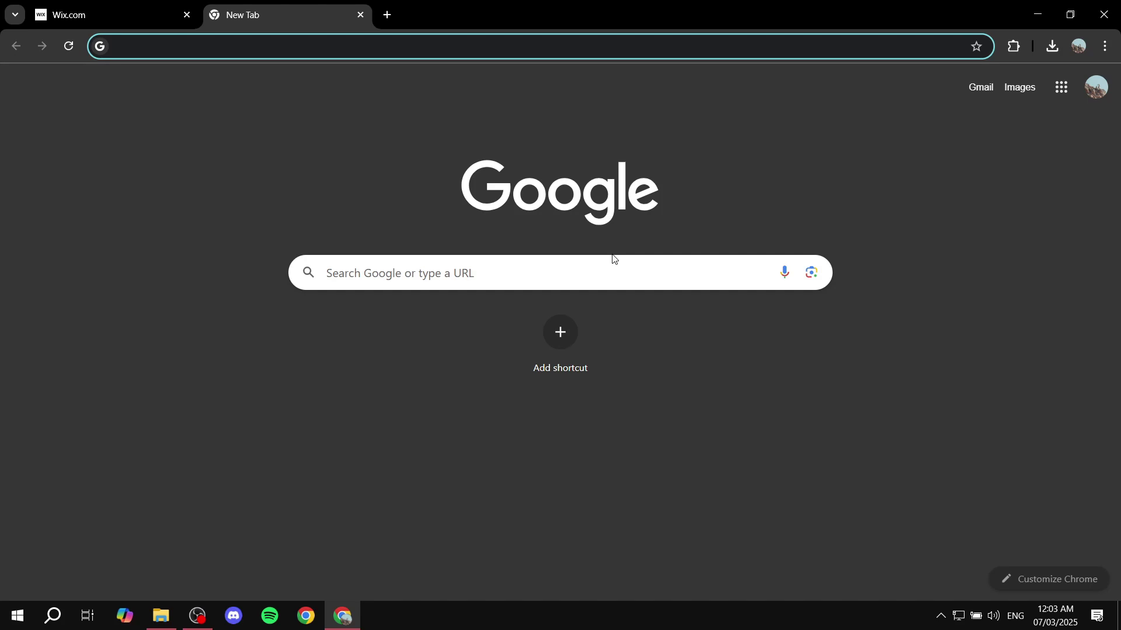
Search Google for 'Create zip file online'.
text(F)
key(BackSpace)
text(Create zip file online)
key(Return)
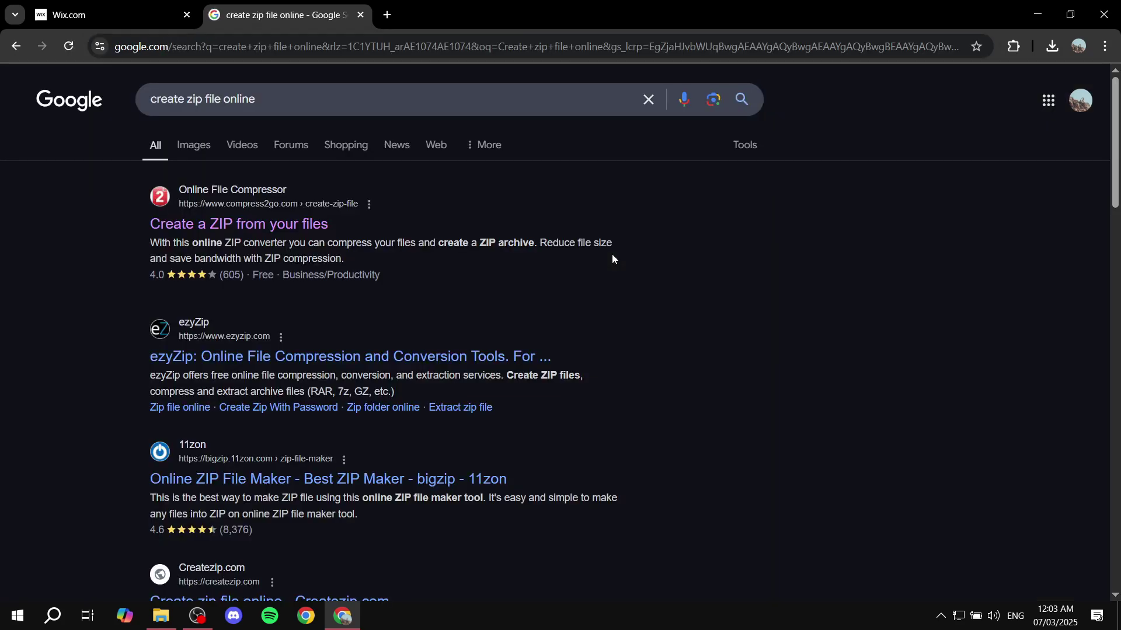
click(245, 224)
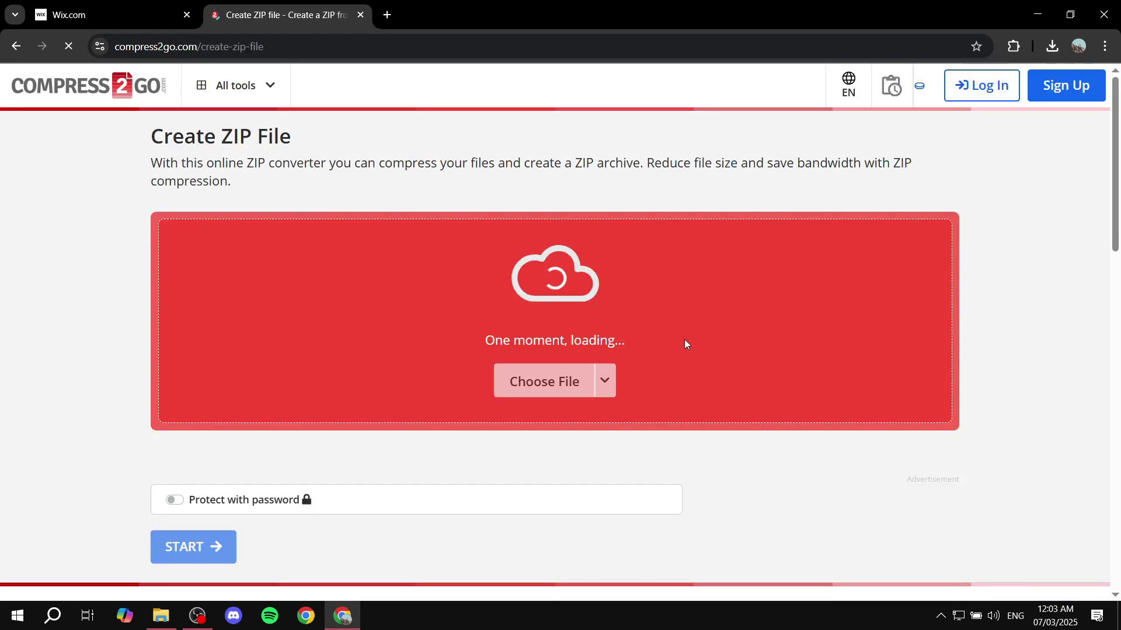
click(561, 372)
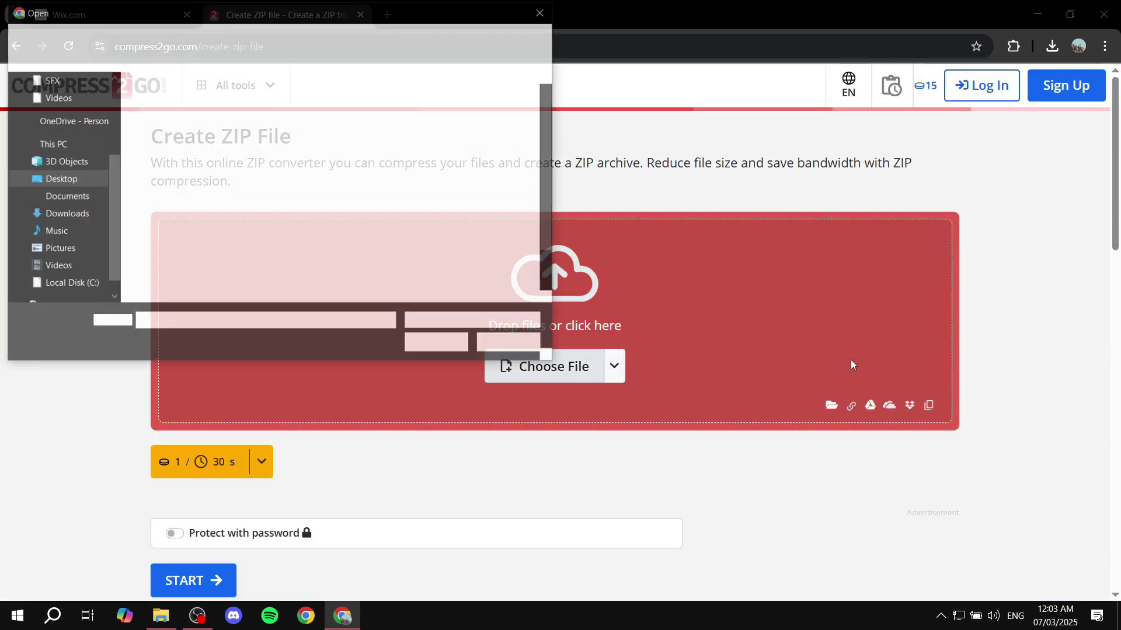
scroll(362, 245, down, 1)
scroll(362, 245, up, 1)
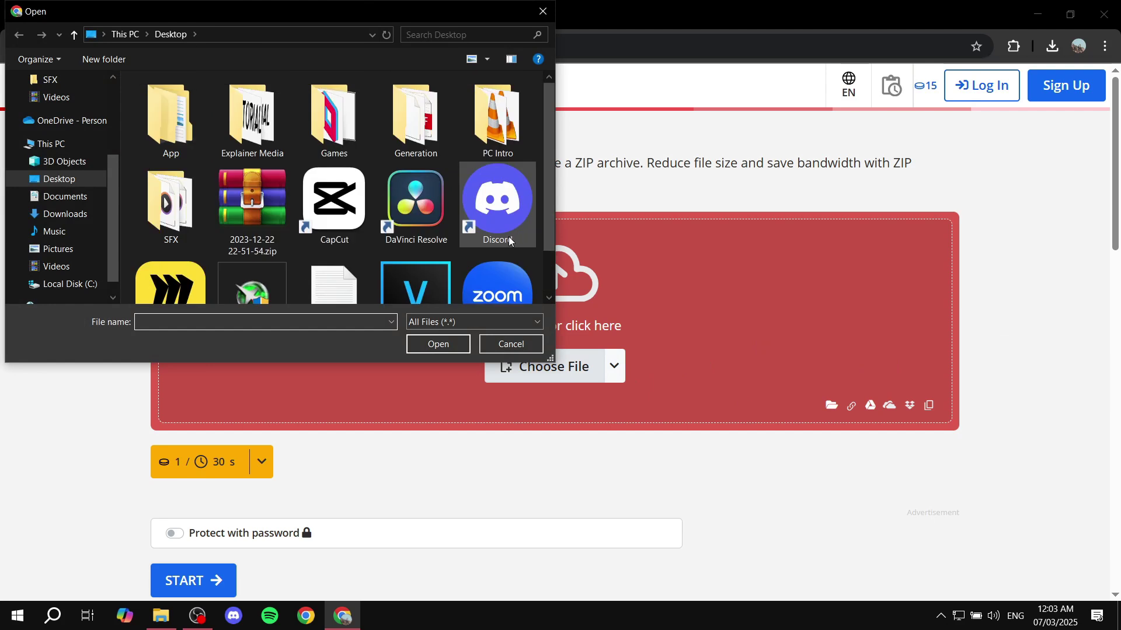
click(258, 200)
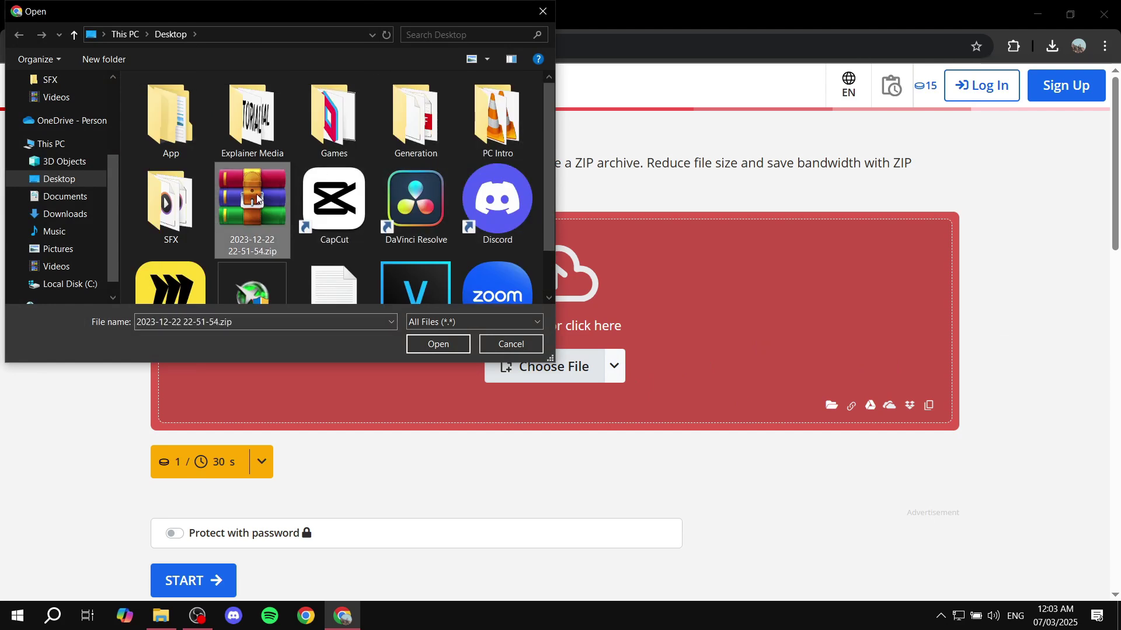
key(Delete)
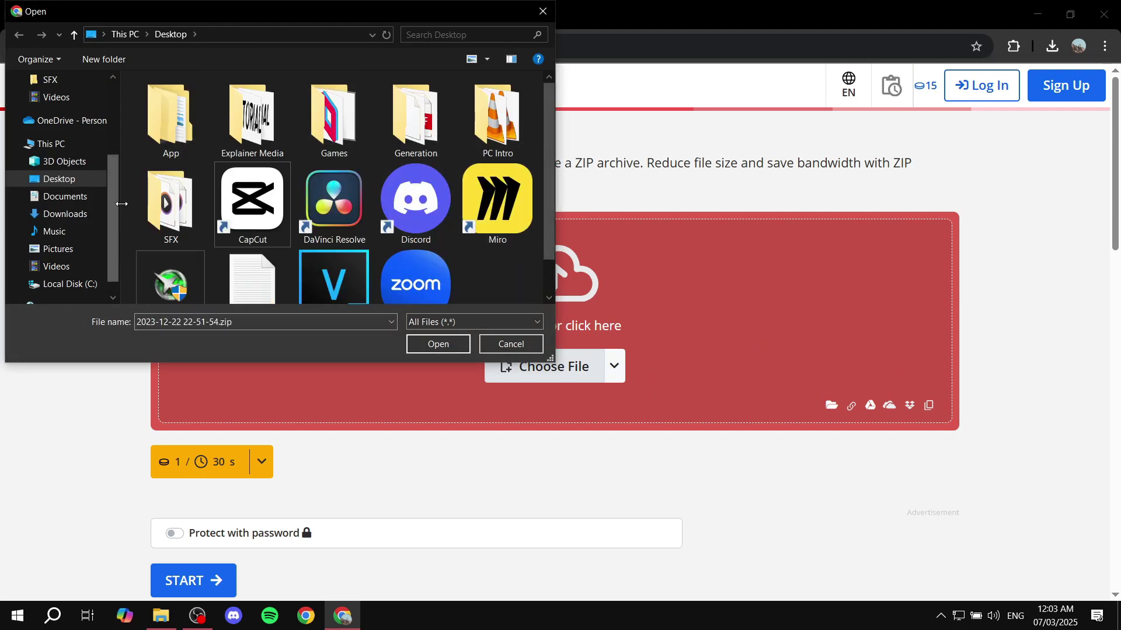
double_click(251, 117)
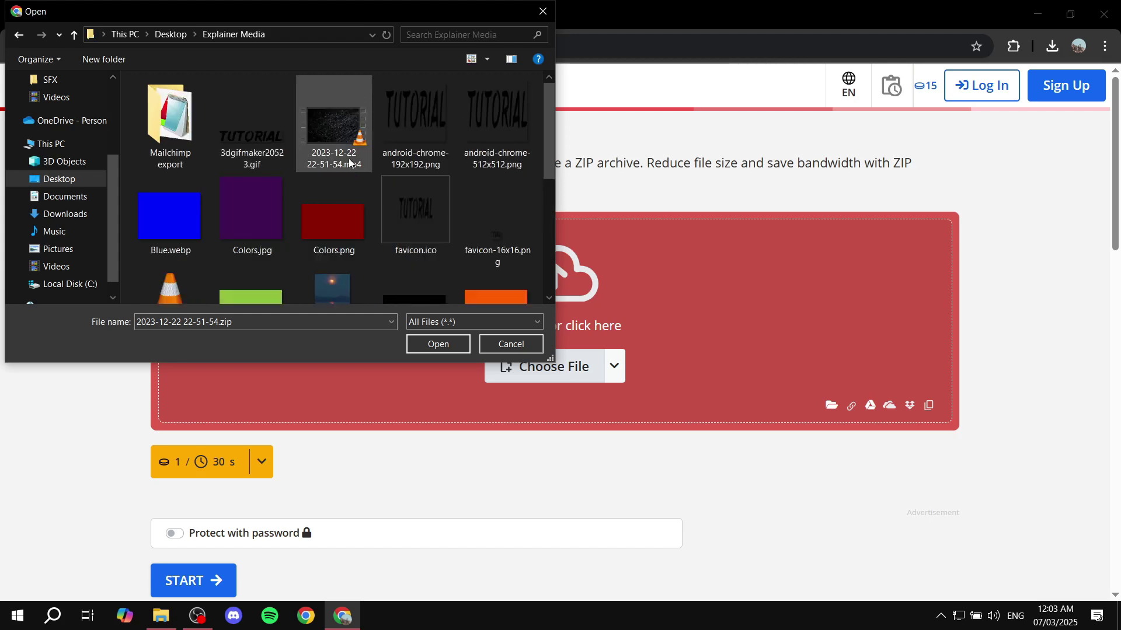
double_click(323, 126)
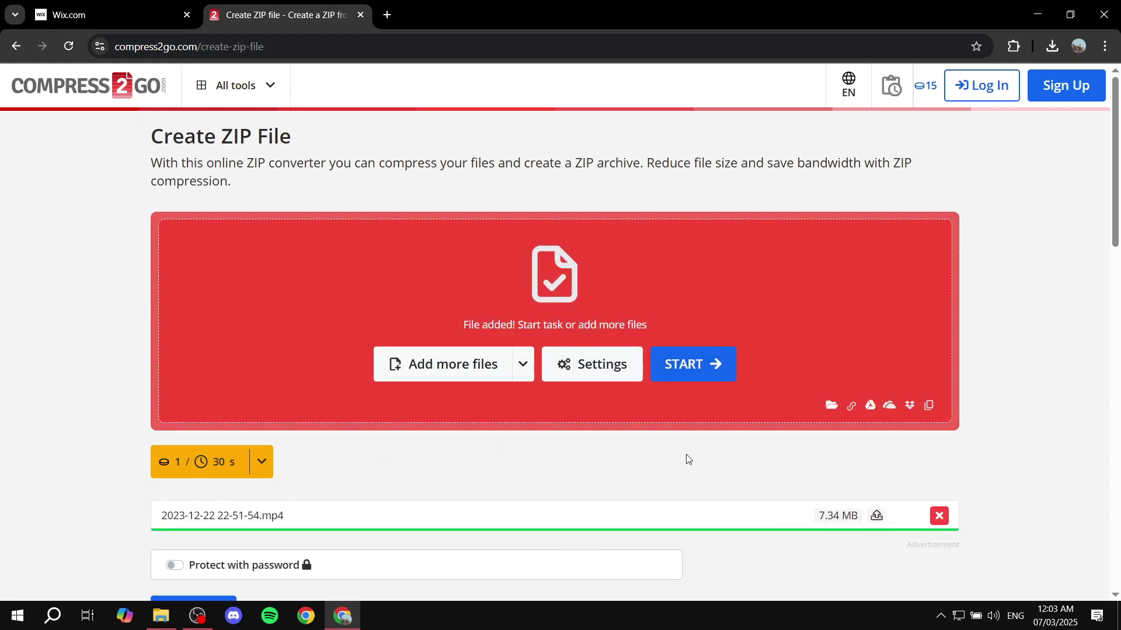
click(723, 365)
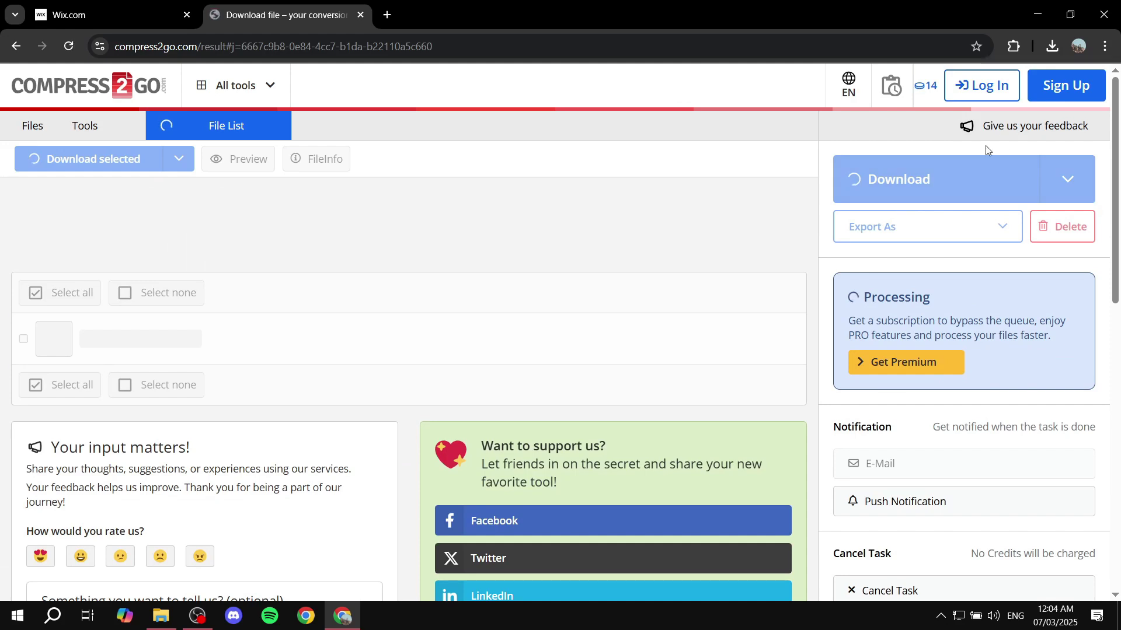
click(996, 177)
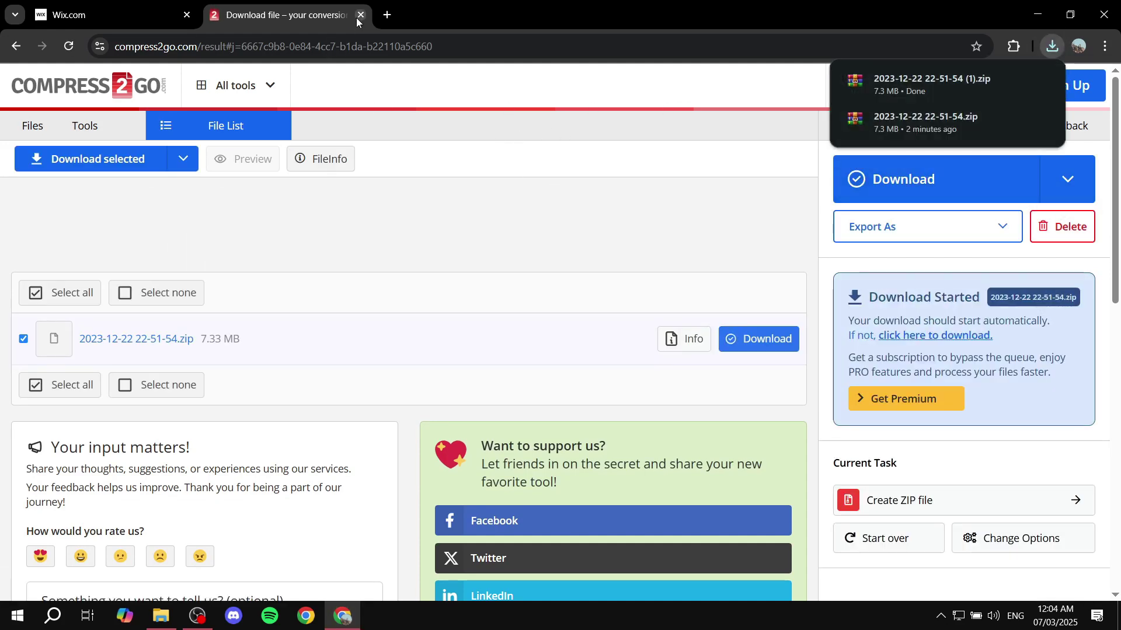
key(ctrl+w)
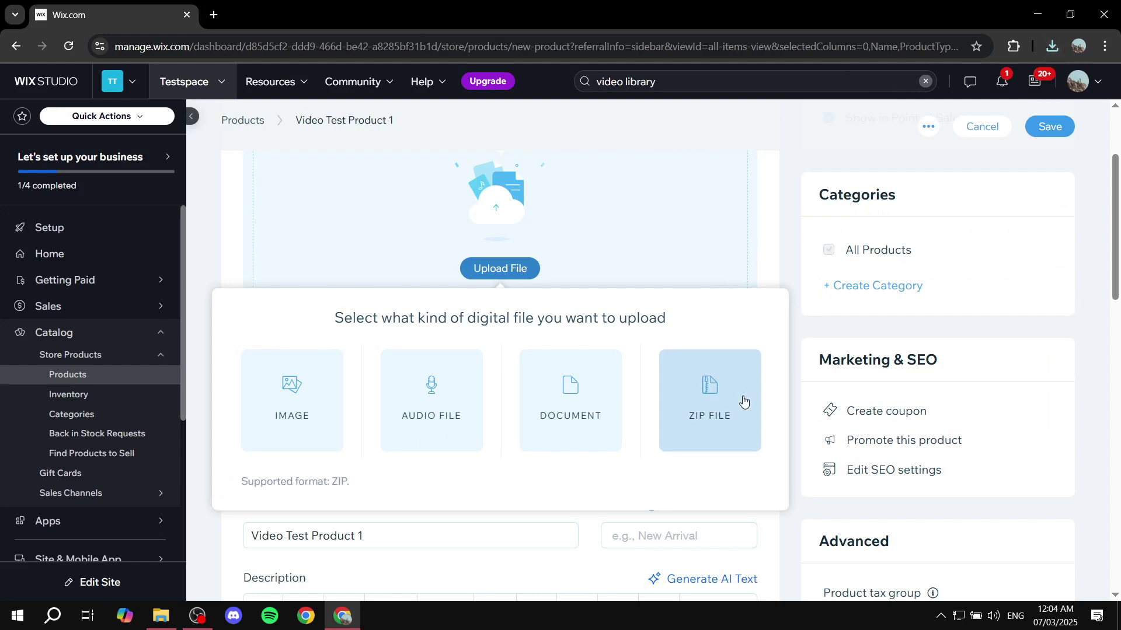
click(709, 388)
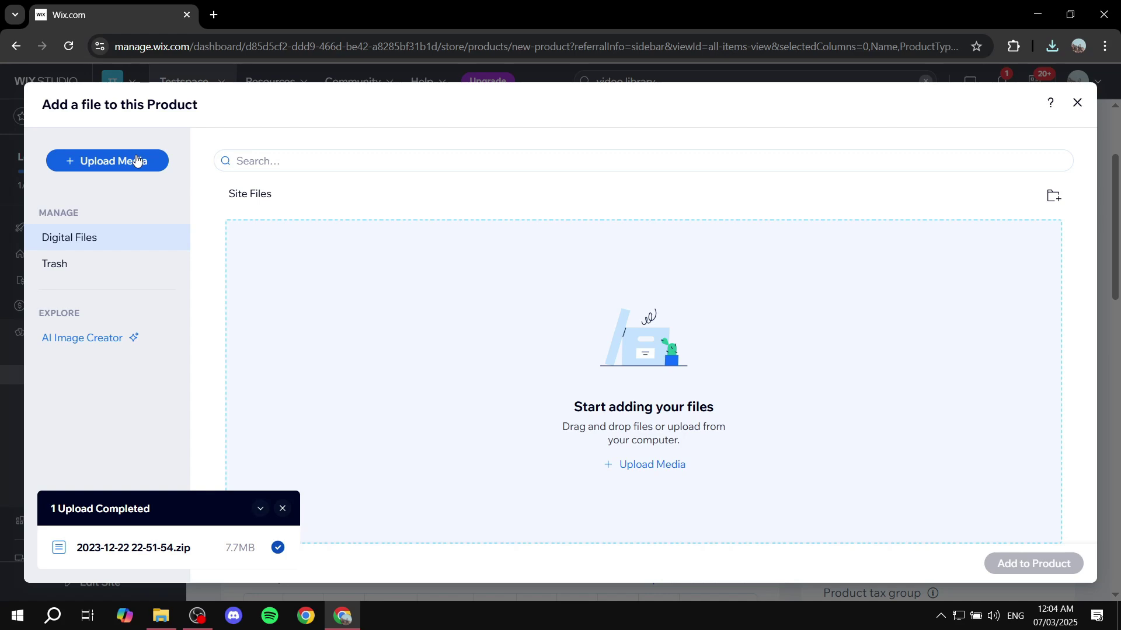
click(135, 160)
click(590, 358)
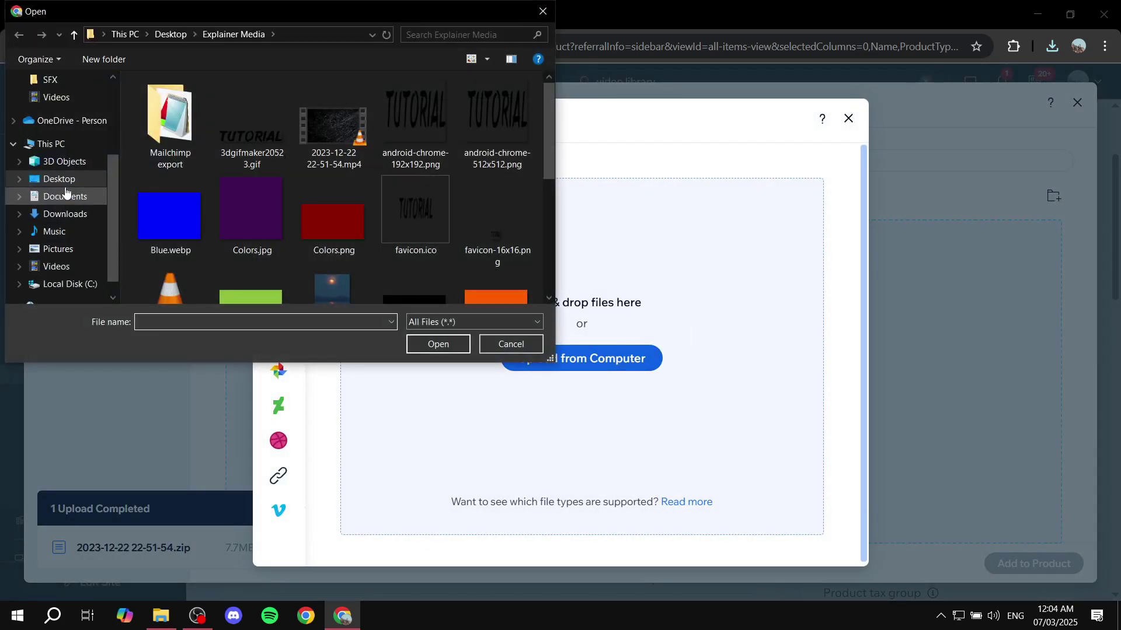
click(80, 216)
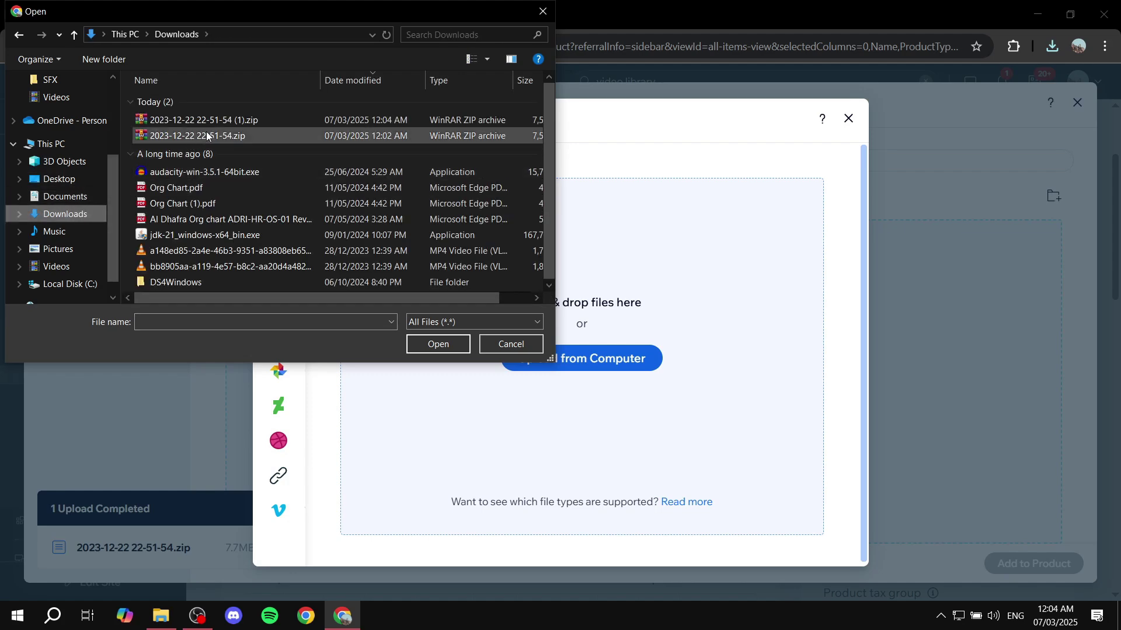
double_click(271, 120)
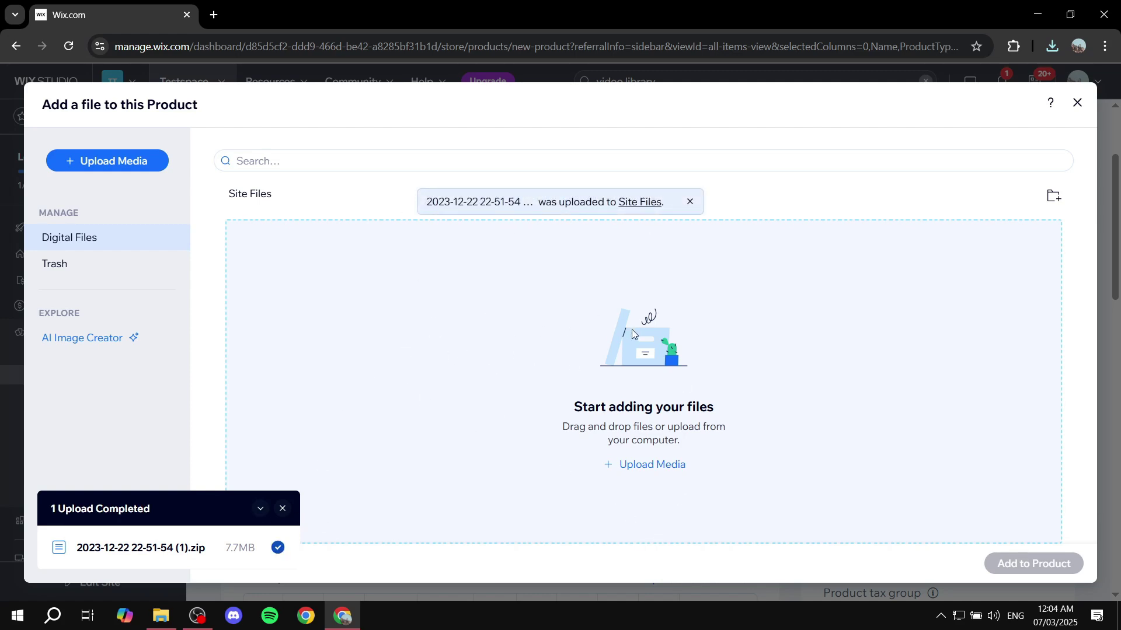
click(1079, 104)
click(500, 268)
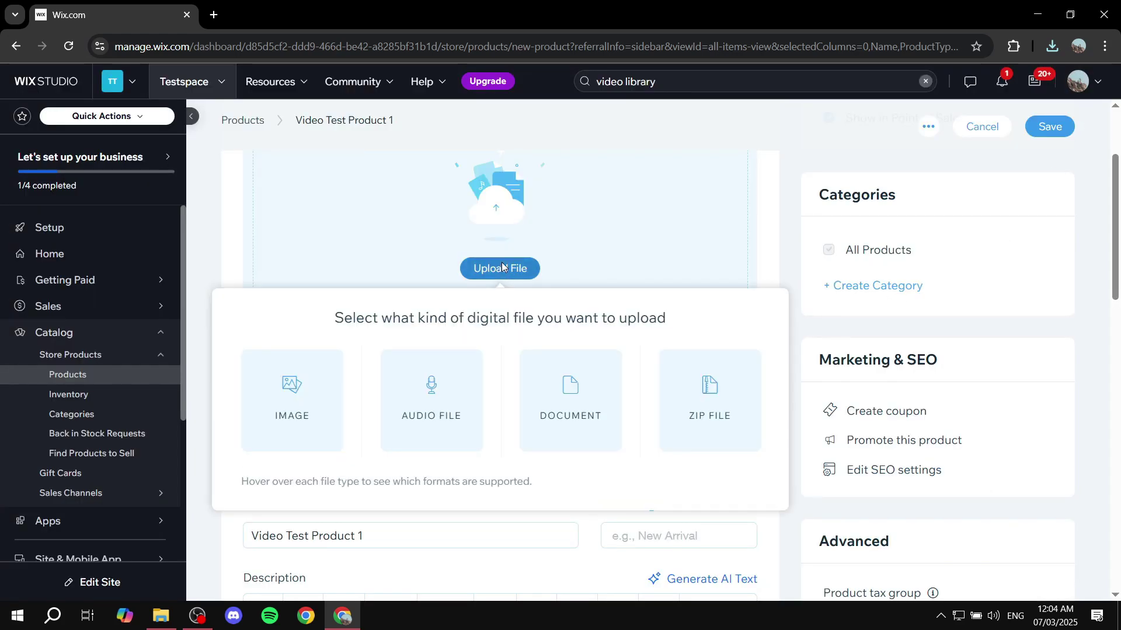
click(717, 391)
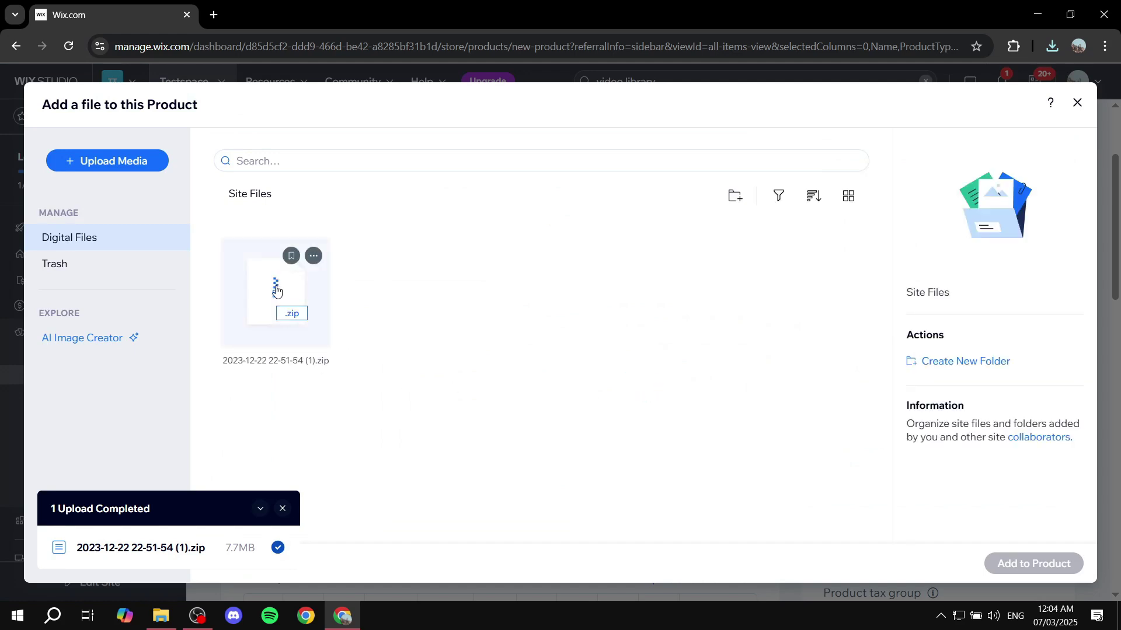
click(290, 305)
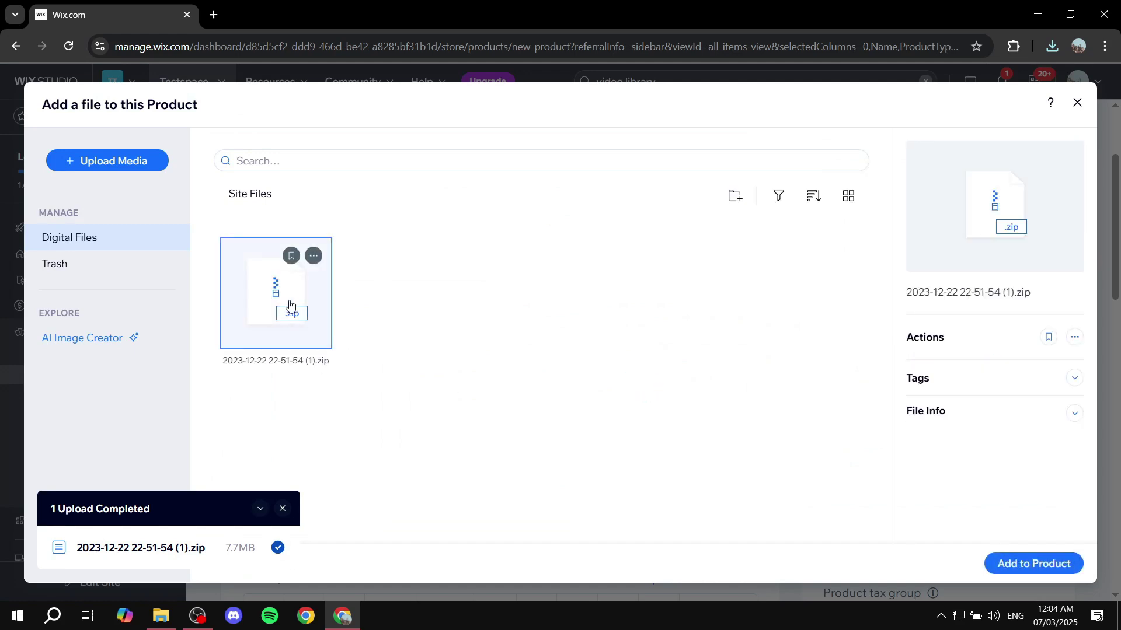
click(1033, 564)
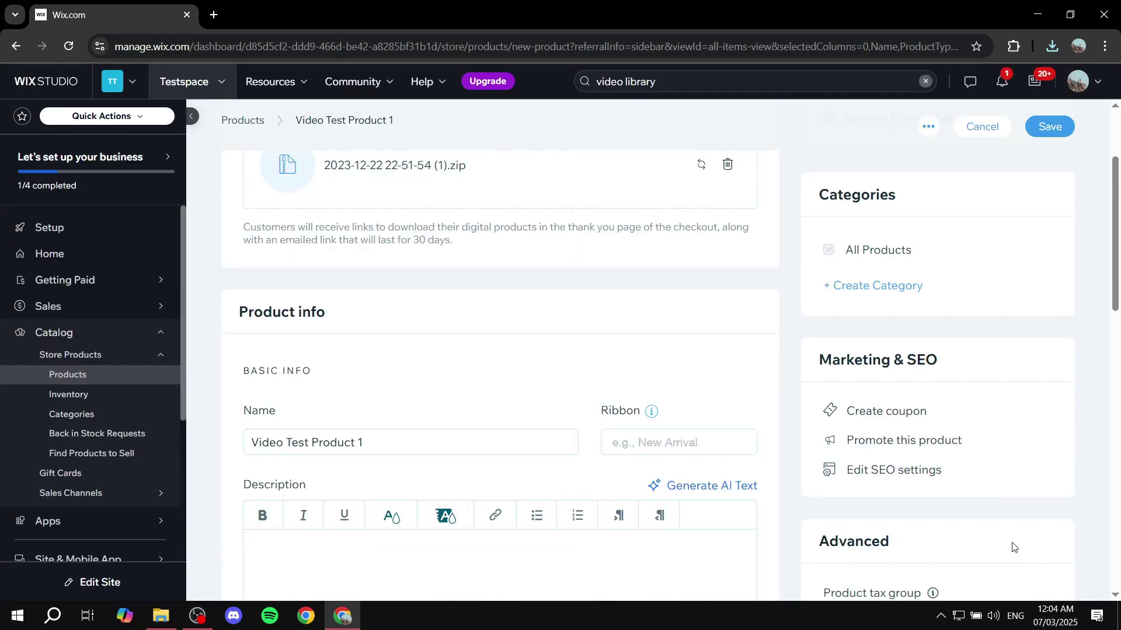
scroll(642, 426, up, 3)
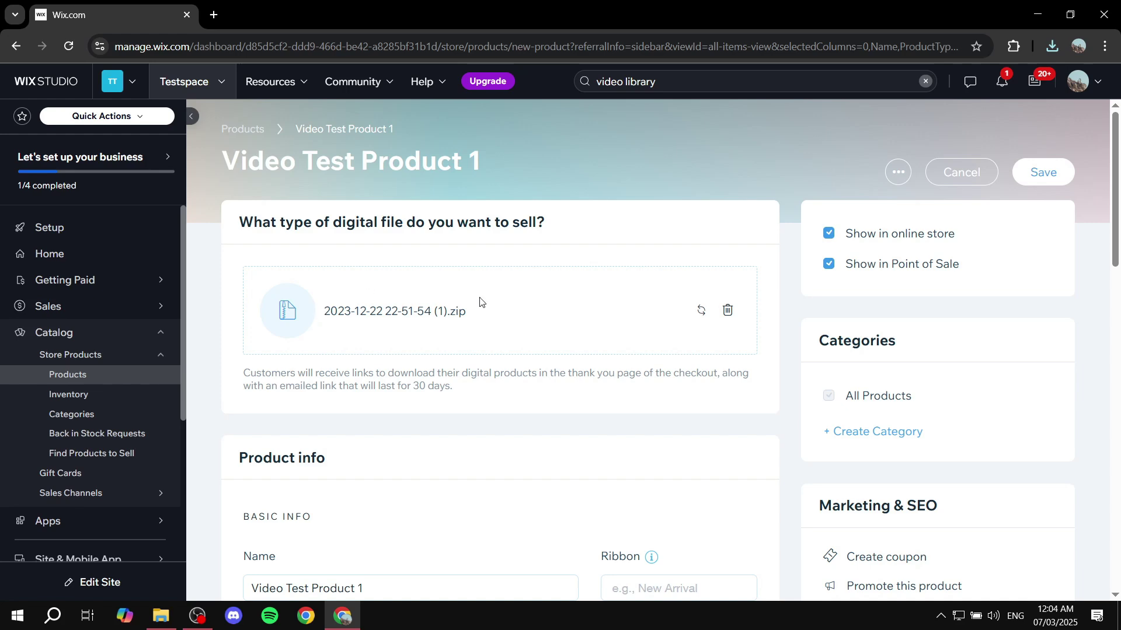
scroll(441, 302, down, 3)
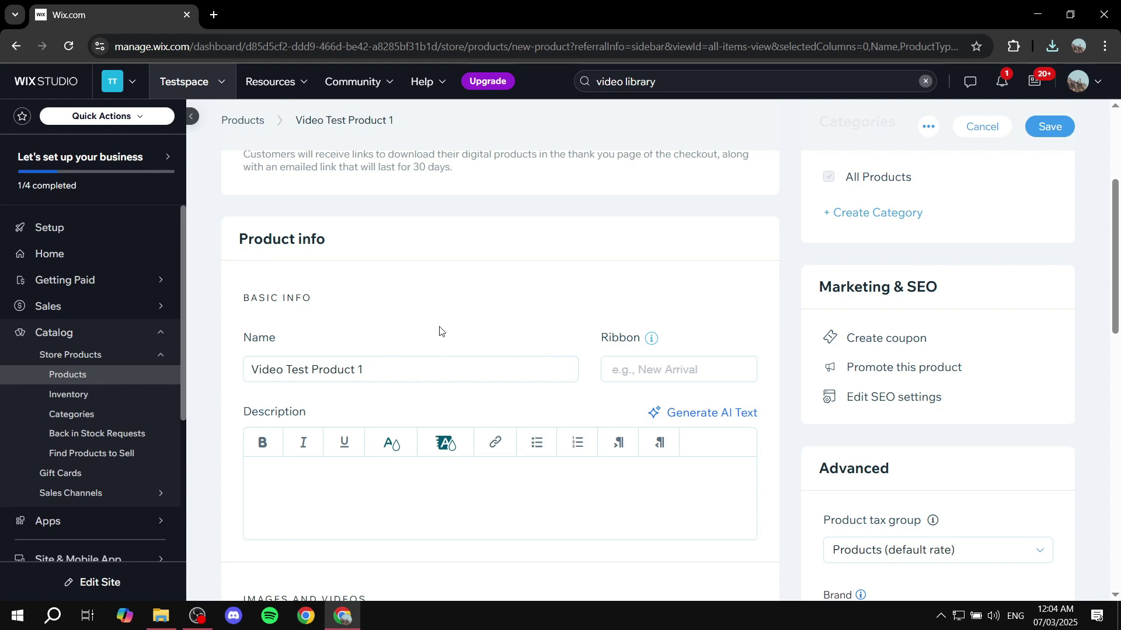
drag(243, 340, 303, 335)
click(303, 335)
scroll(408, 340, up, 4)
scroll(579, 328, down, 4)
scroll(580, 328, down, 2)
click(440, 351)
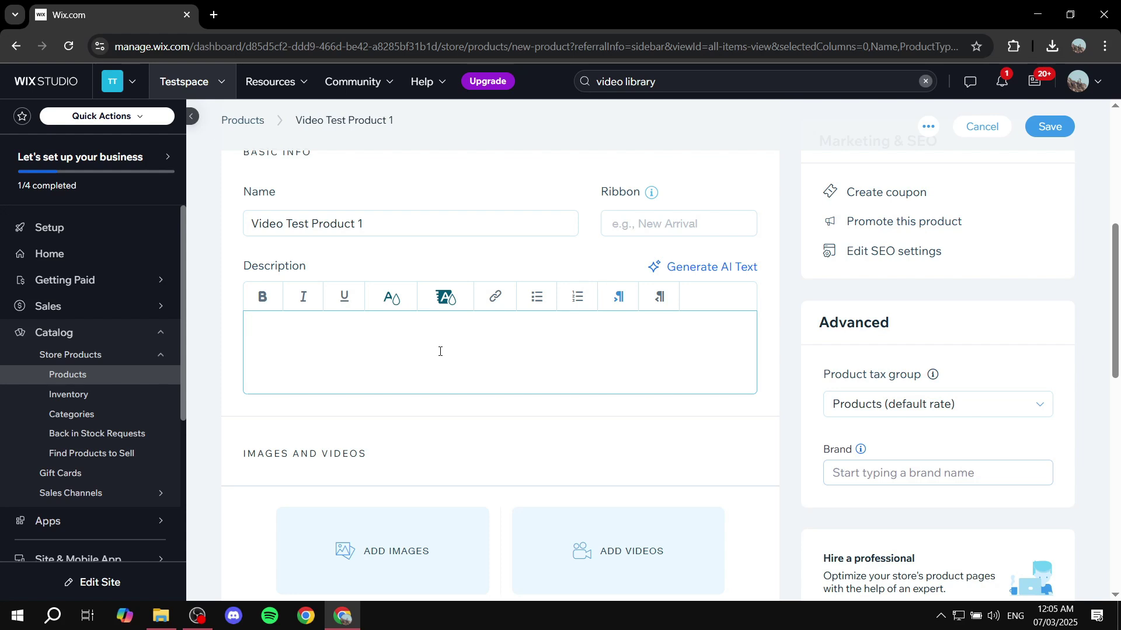
scroll(442, 372, down, 1)
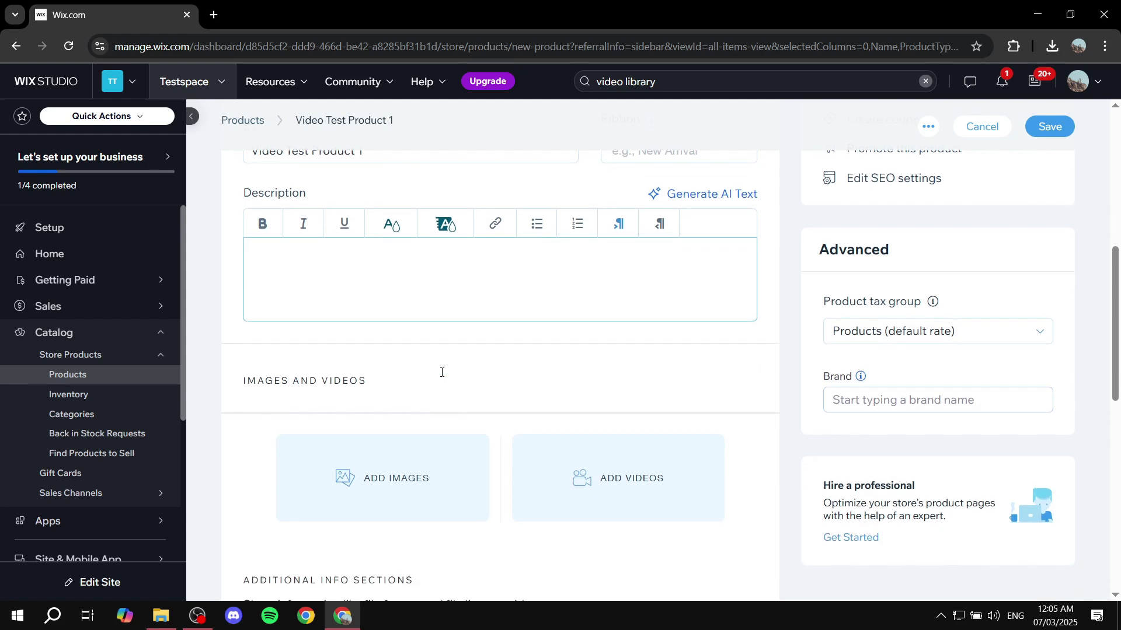
click(405, 382)
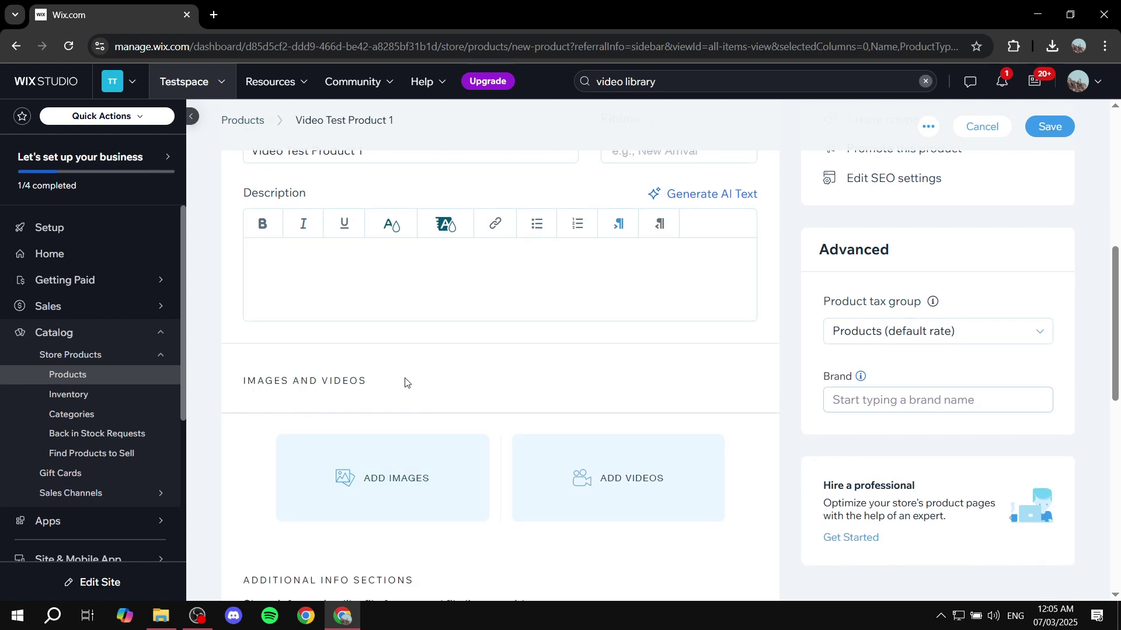
drag(239, 382, 383, 385)
click(443, 369)
Add the red Colors.png from Site Files as the product image.
click(412, 471)
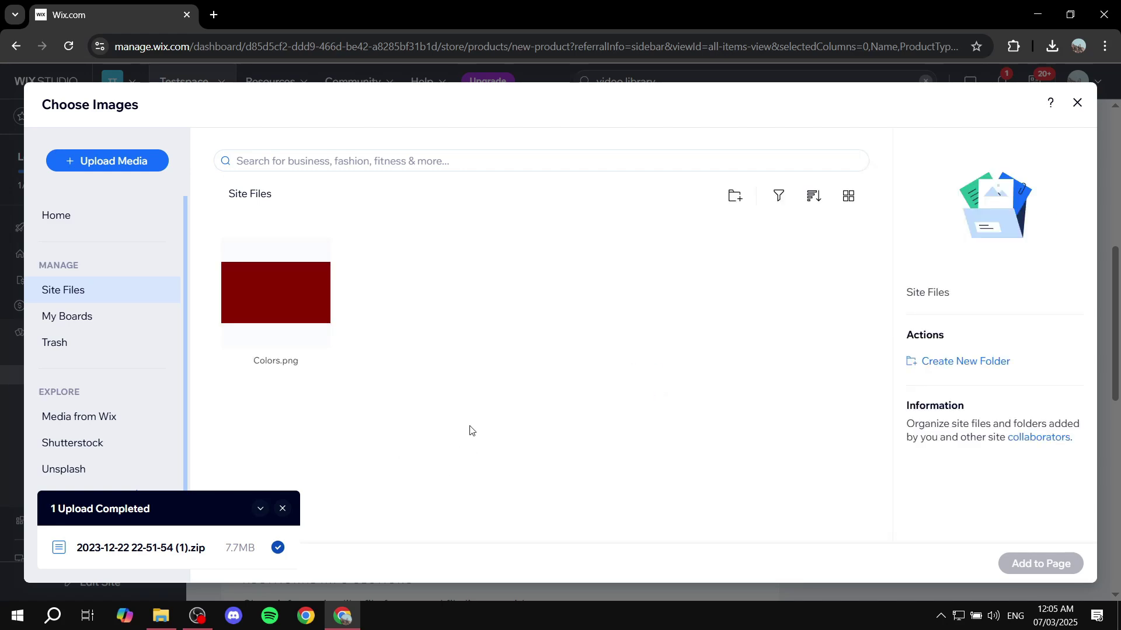
click(317, 315)
click(1034, 562)
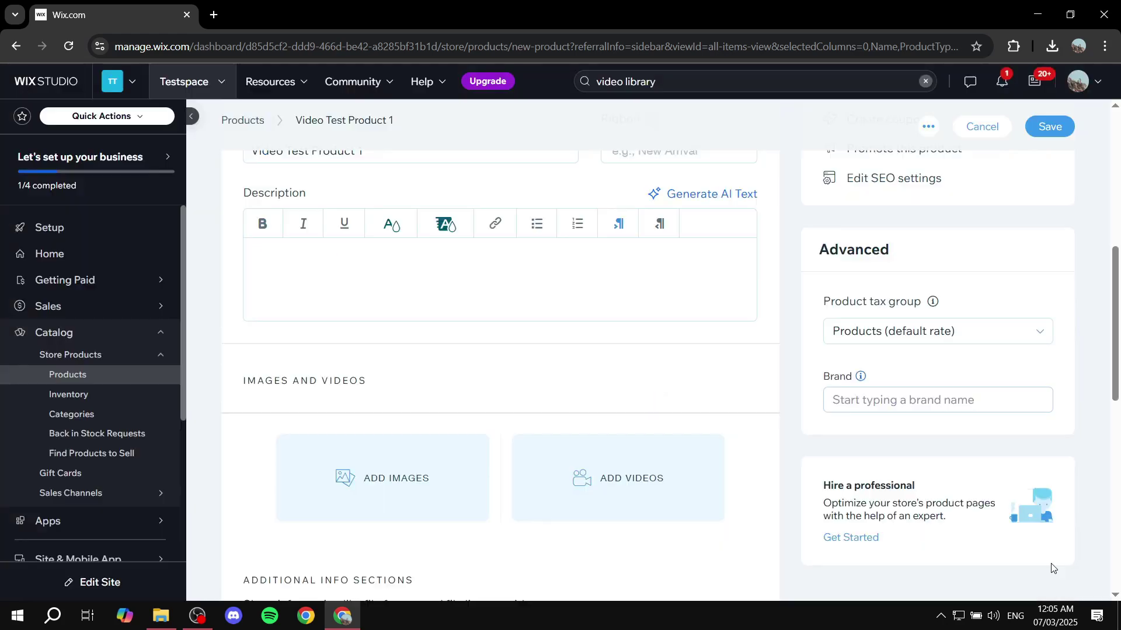
Scroll down to the Pricing section and focus the price field.
scroll(738, 392, down, 3)
scroll(737, 391, down, 2)
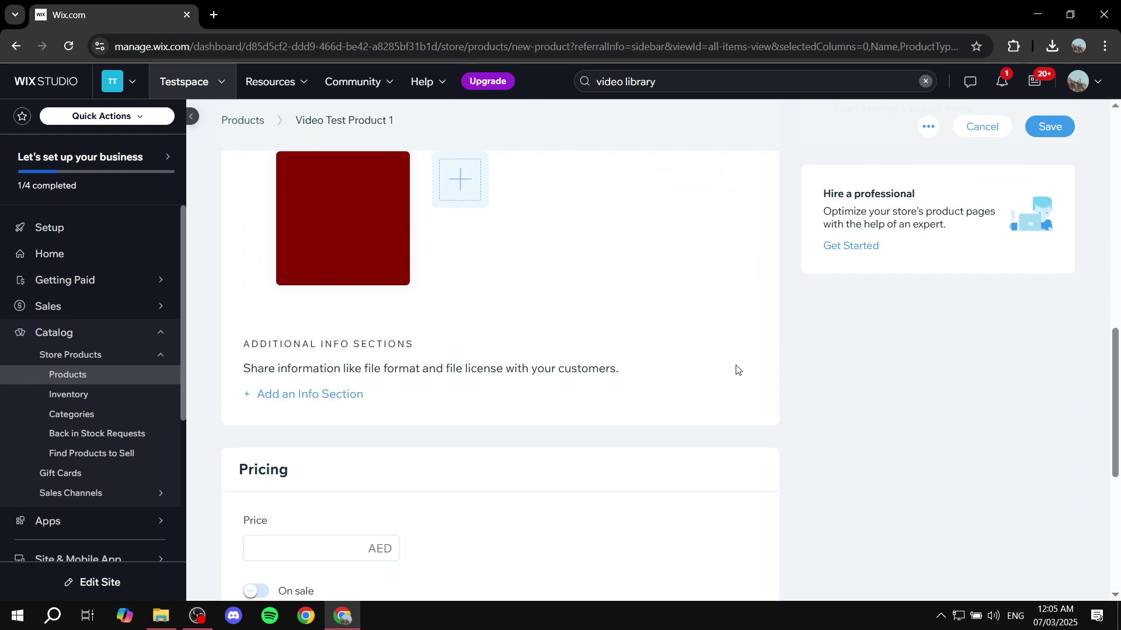
scroll(732, 353, down, 4)
drag(281, 273, 344, 254)
click(354, 274)
click(289, 326)
double_click(379, 327)
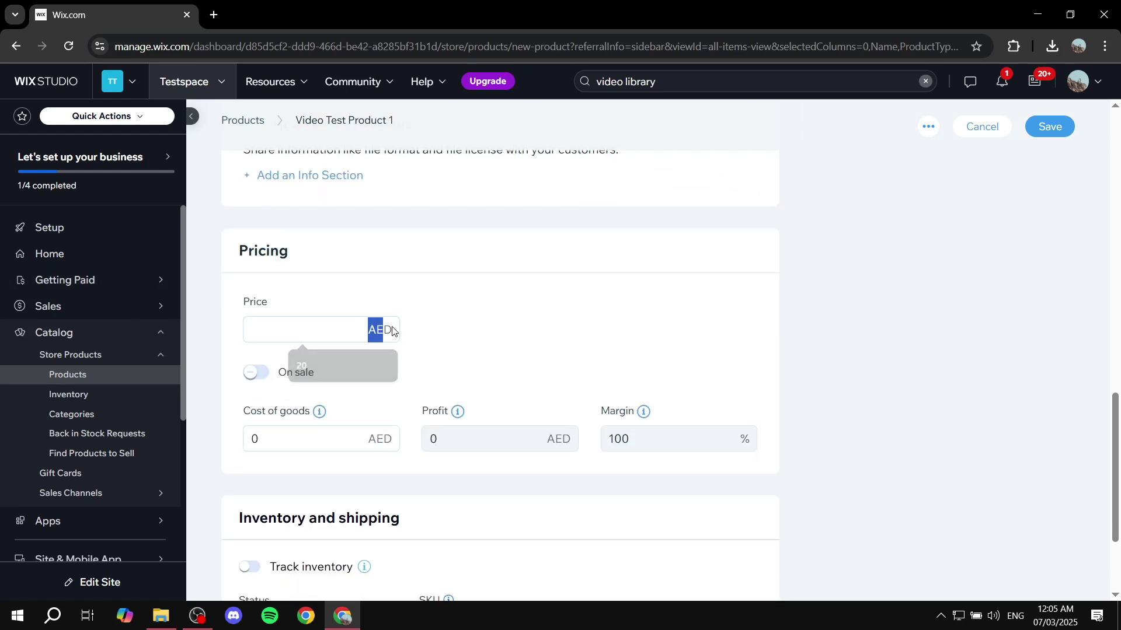
Enter 20 as the product price using the autofill suggestion.
click(429, 329)
click(282, 331)
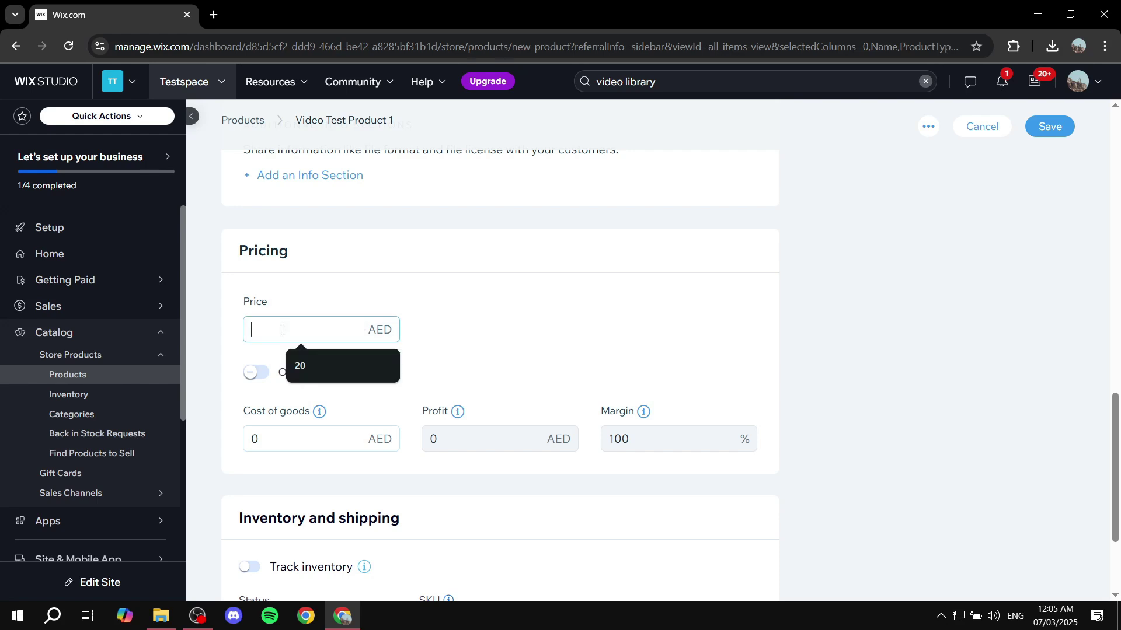
click(331, 358)
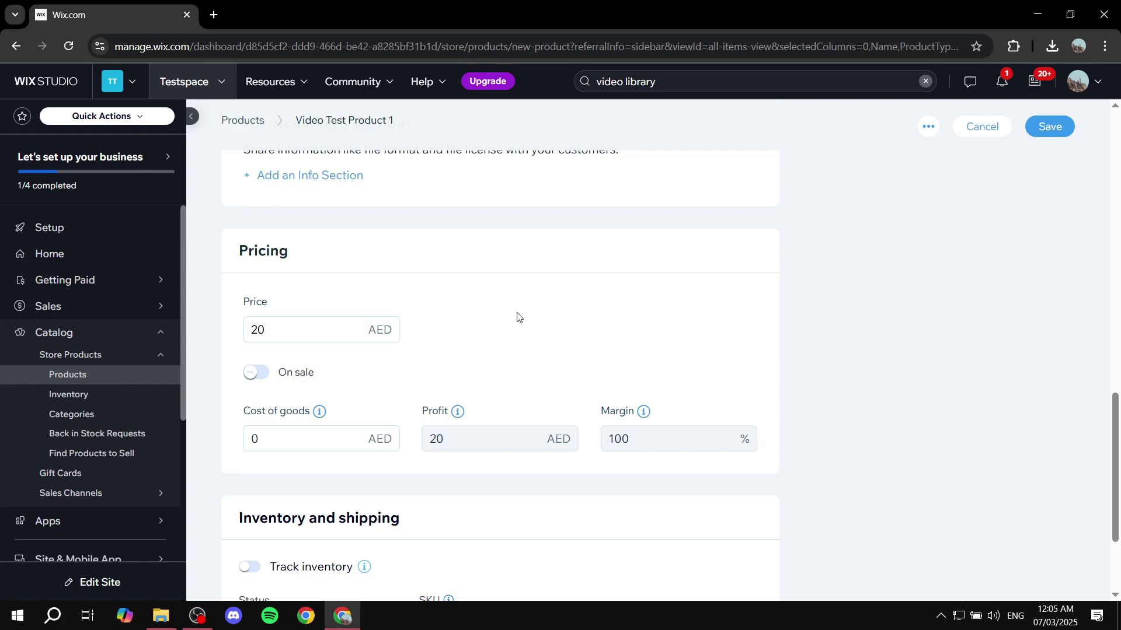
Try the On sale option with an AED discount, then turn the sale off.
click(256, 373)
drag(261, 439, 227, 439)
drag(405, 415, 425, 392)
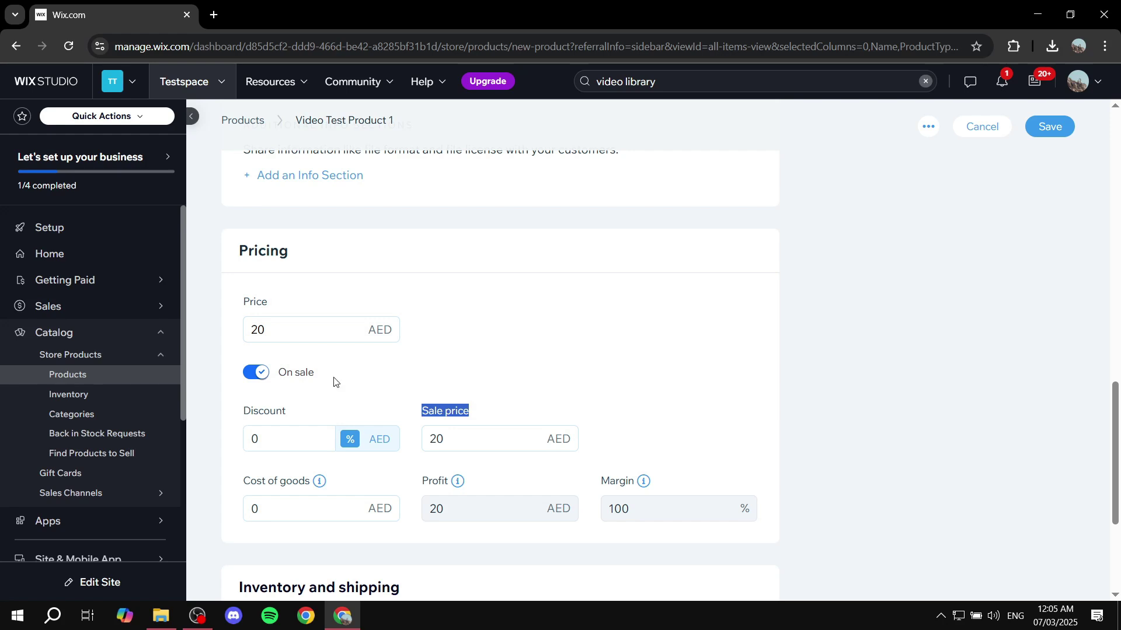
click(258, 374)
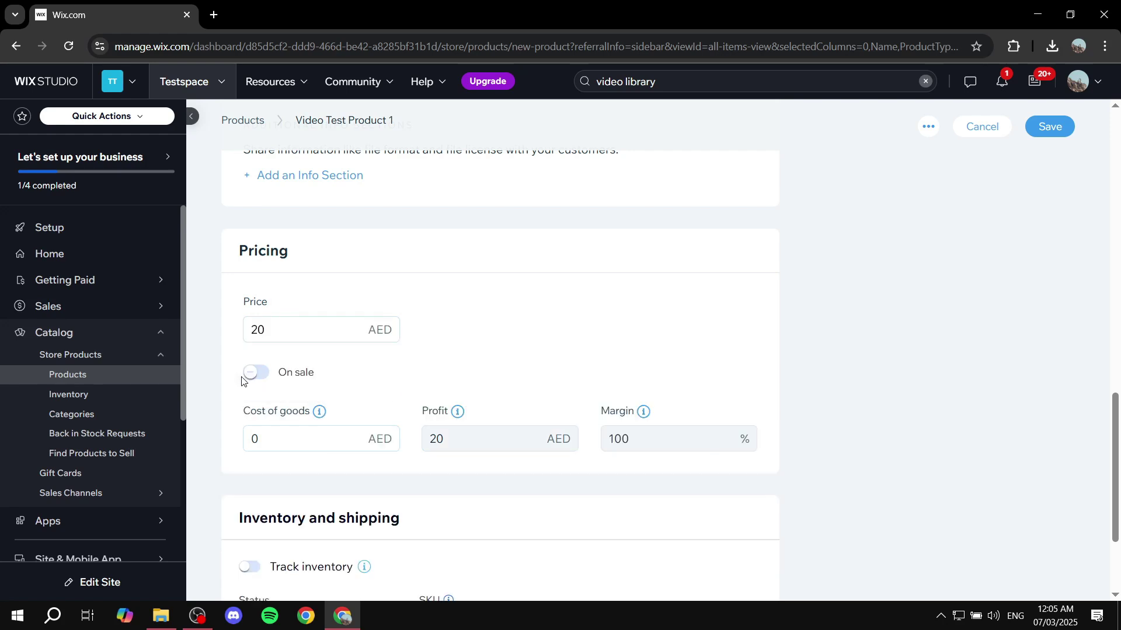
click(257, 373)
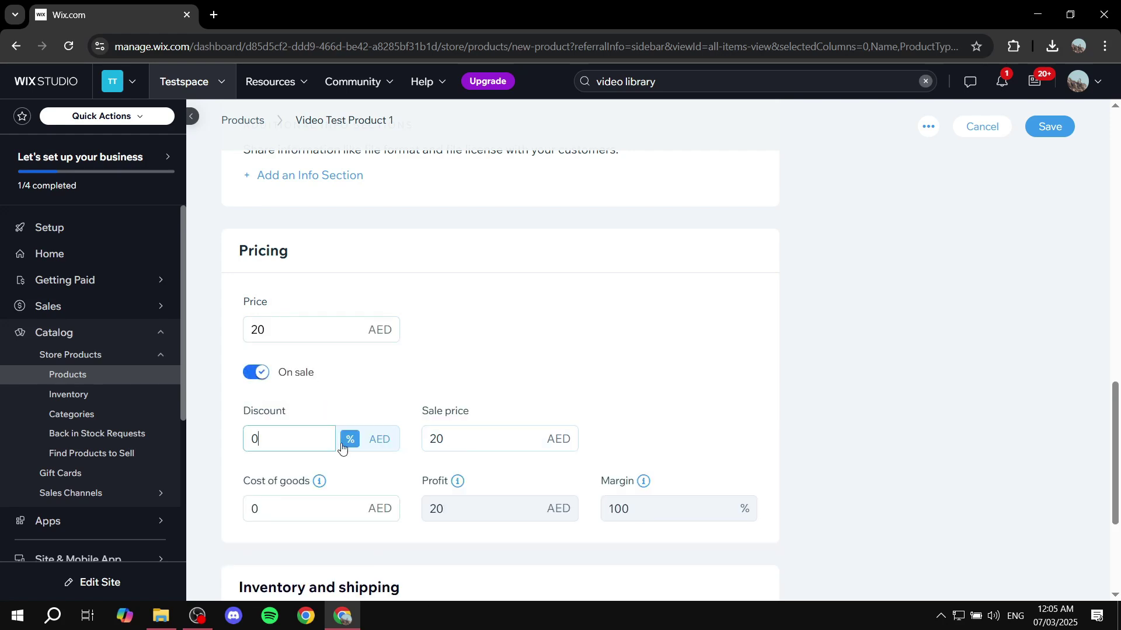
click(378, 441)
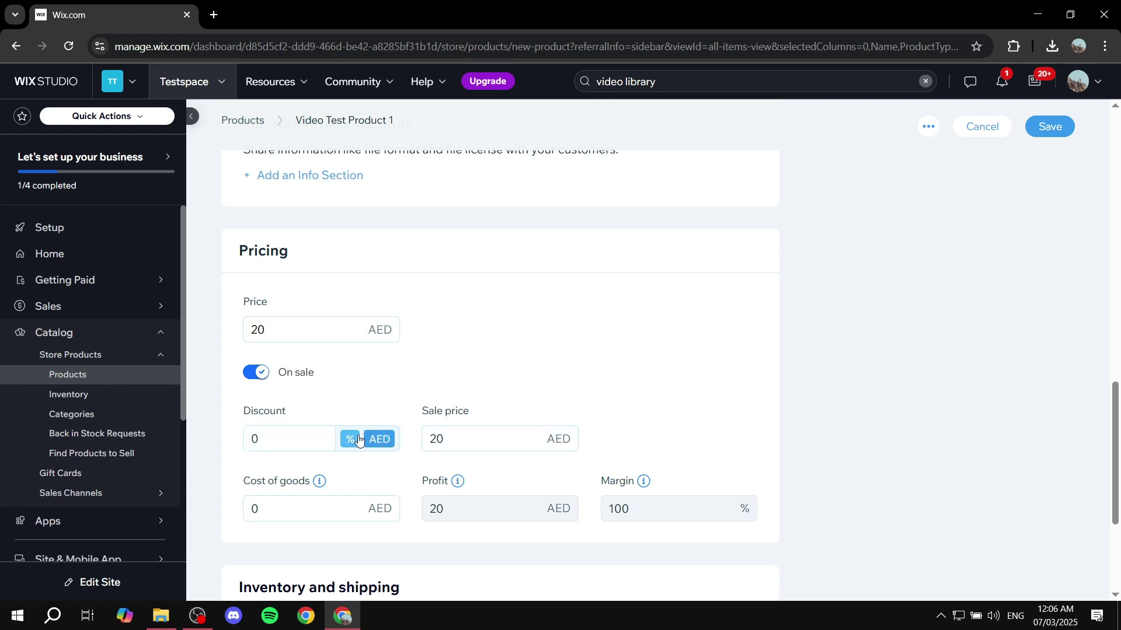
click(264, 374)
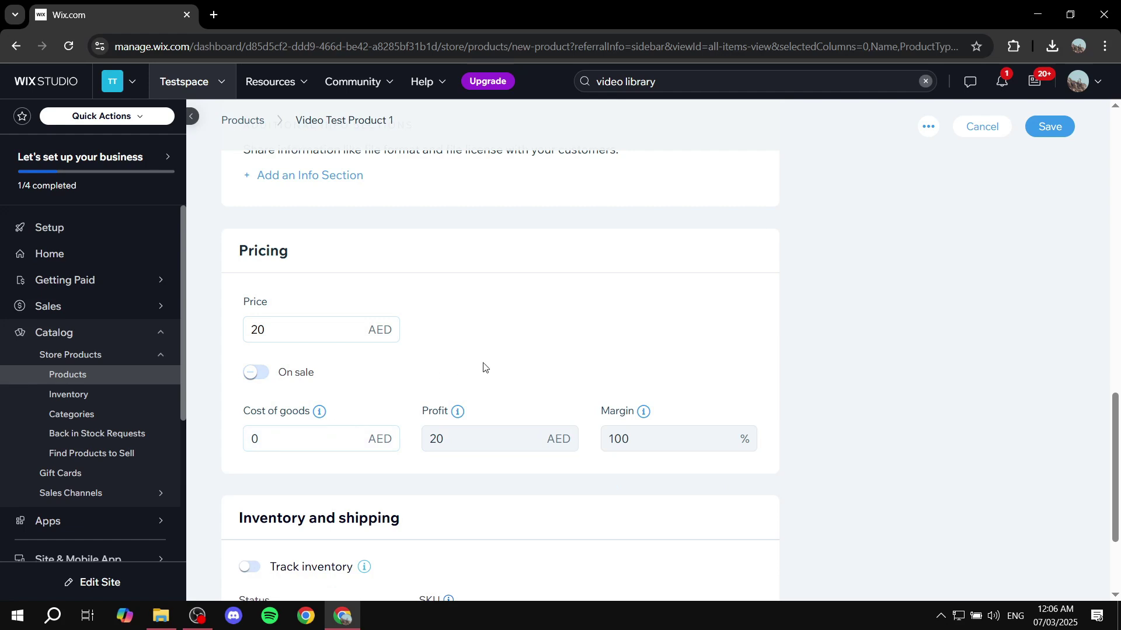
Enable Track inventory, set Online Store Inventory to 25, and save the product.
scroll(457, 369, down, 3)
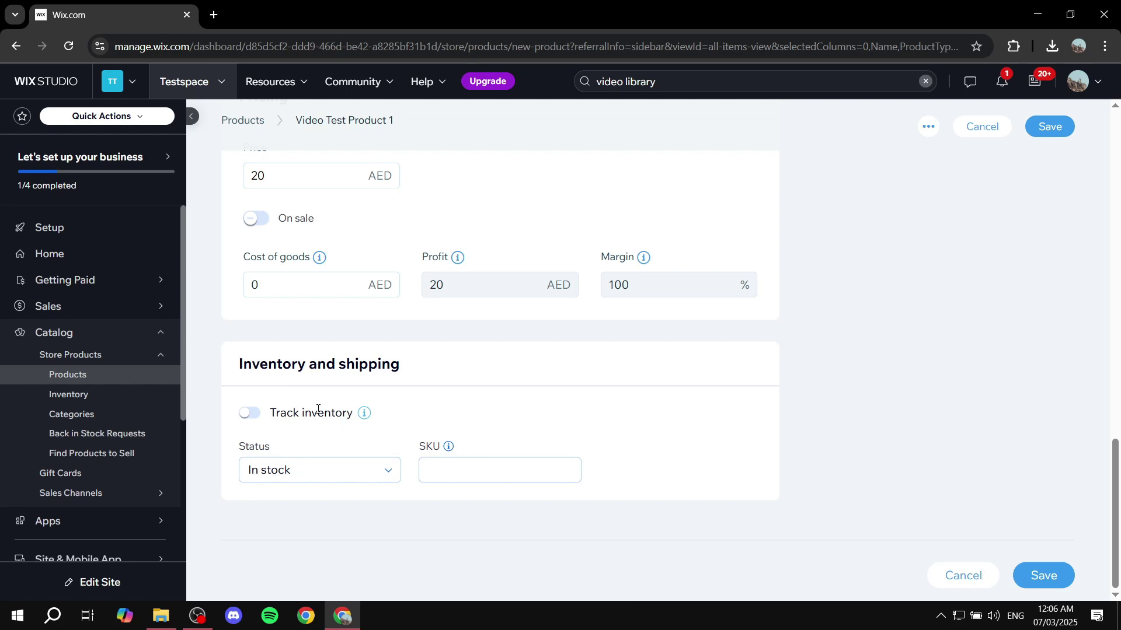
click(250, 413)
click(318, 466)
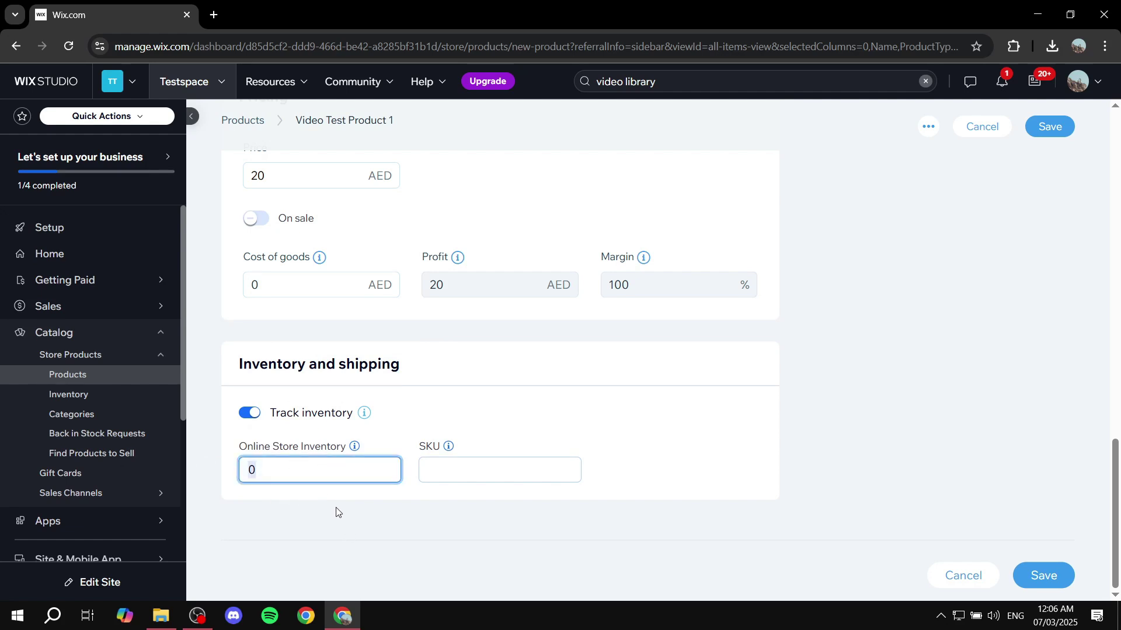
key(BackSpace)
text(25)
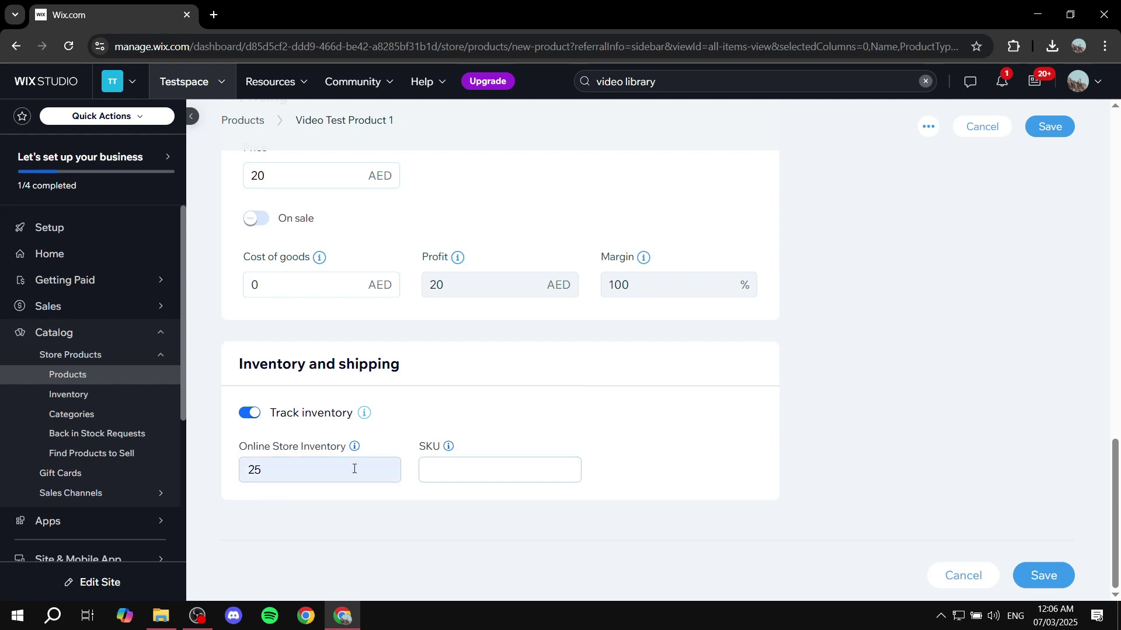
click(1042, 575)
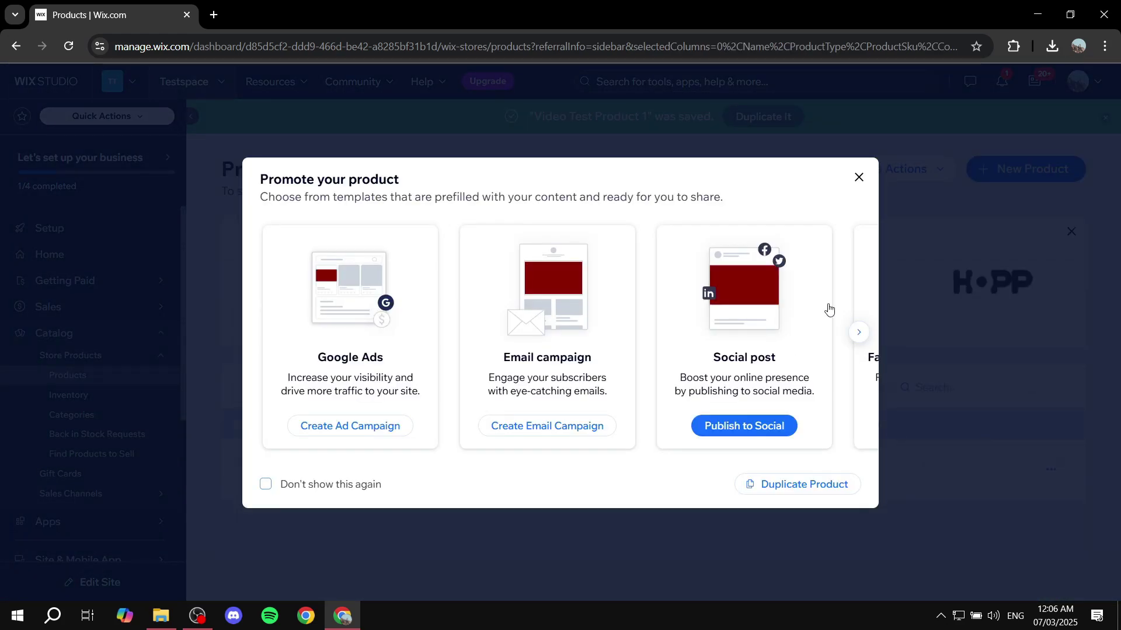
Dismiss the Promote popup, open Video Test Product 1, and highlight the download-link note.
click(859, 176)
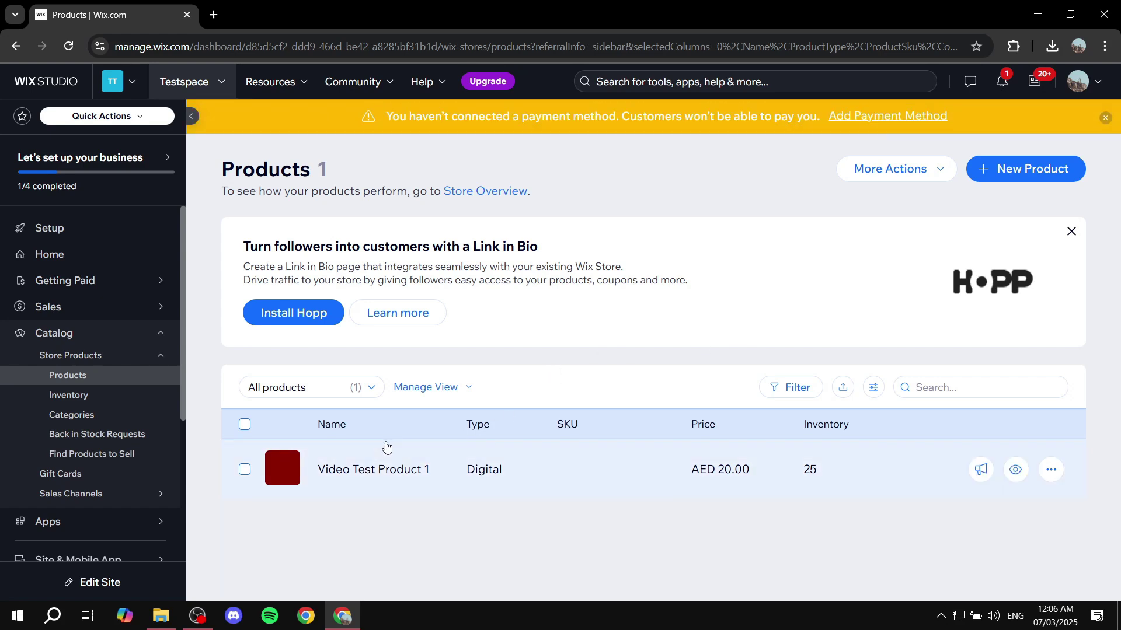
click(408, 471)
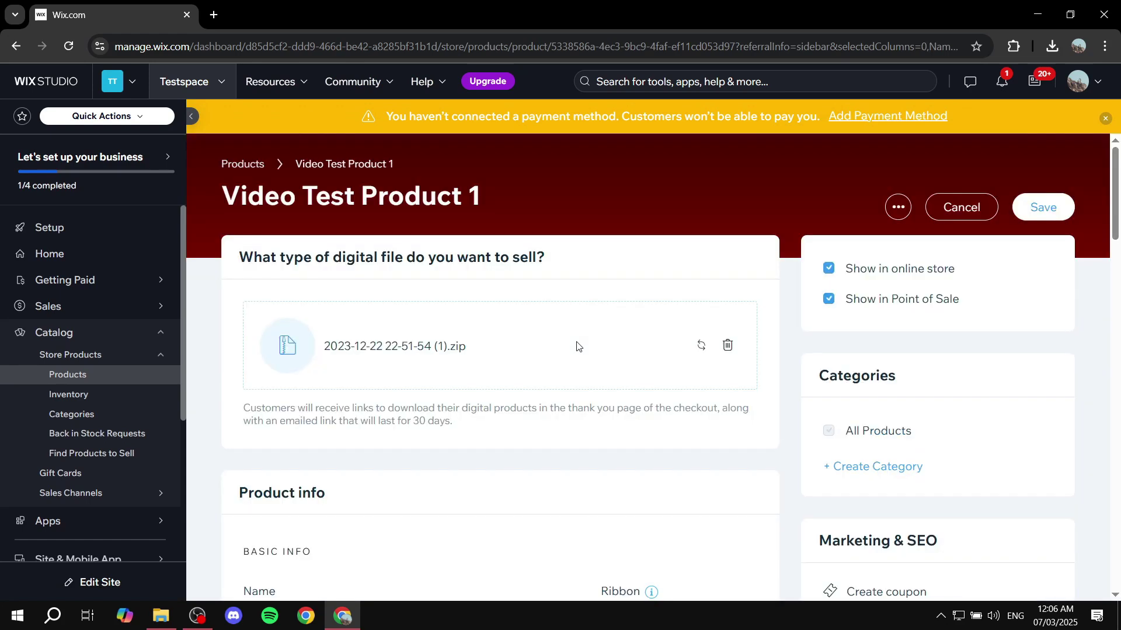
drag(241, 412, 689, 427)
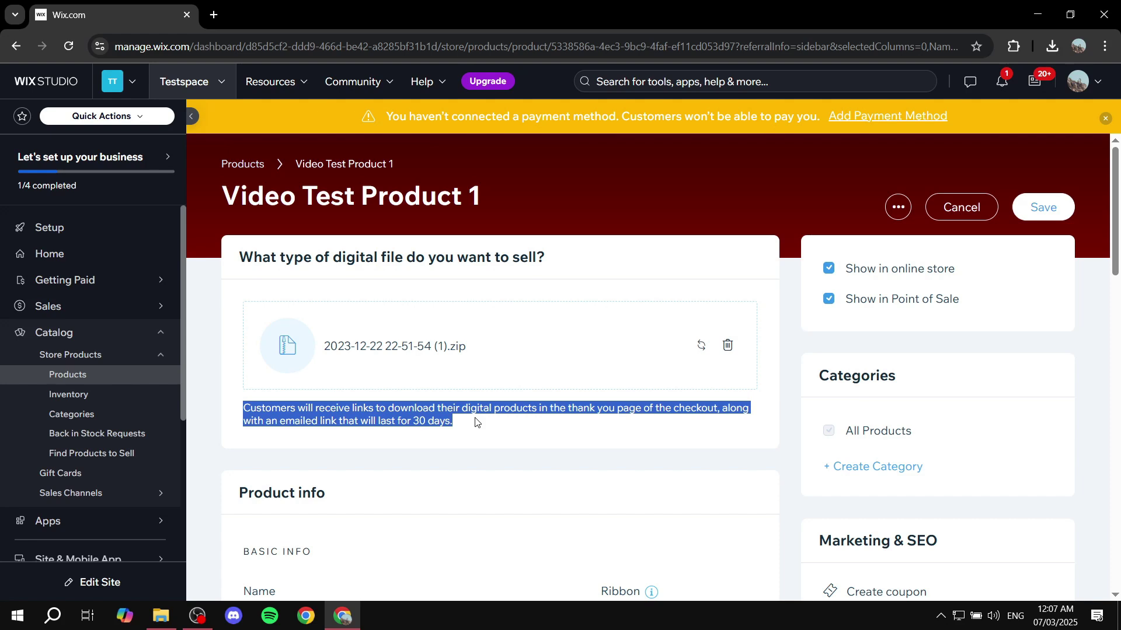
Go from Home to Catalog's Products list and start a New Product.
click(87, 255)
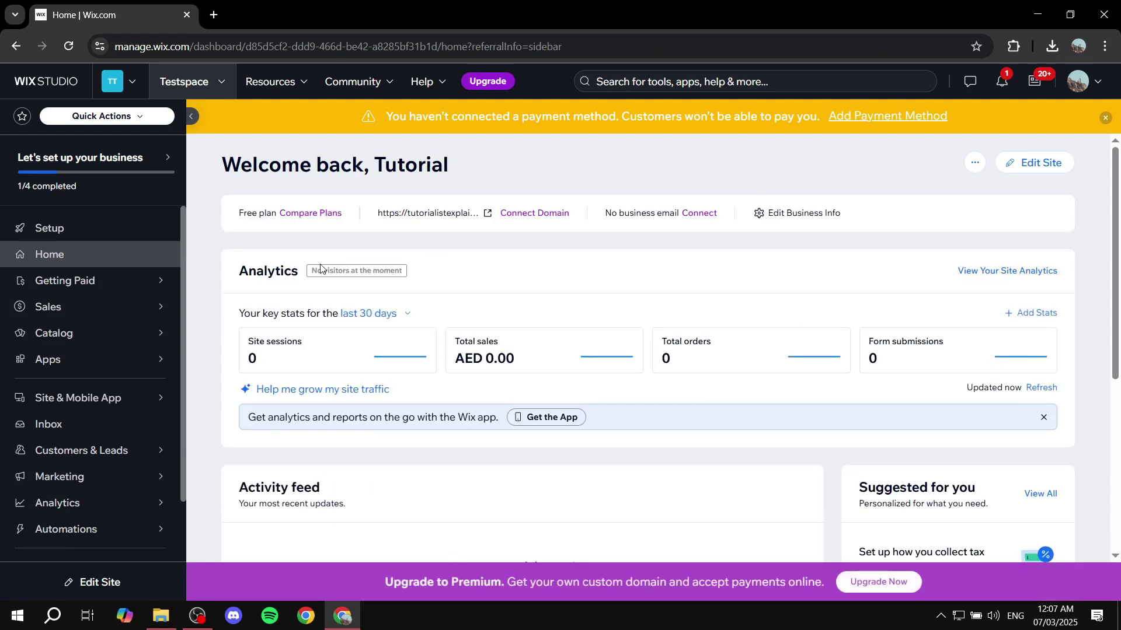
click(116, 337)
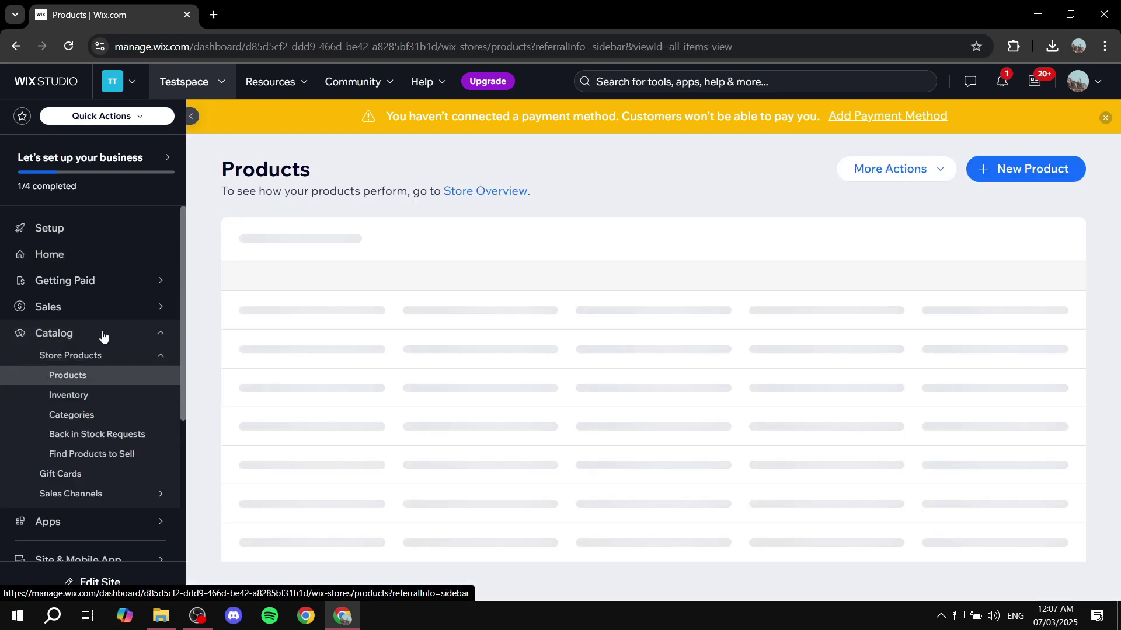
click(1054, 168)
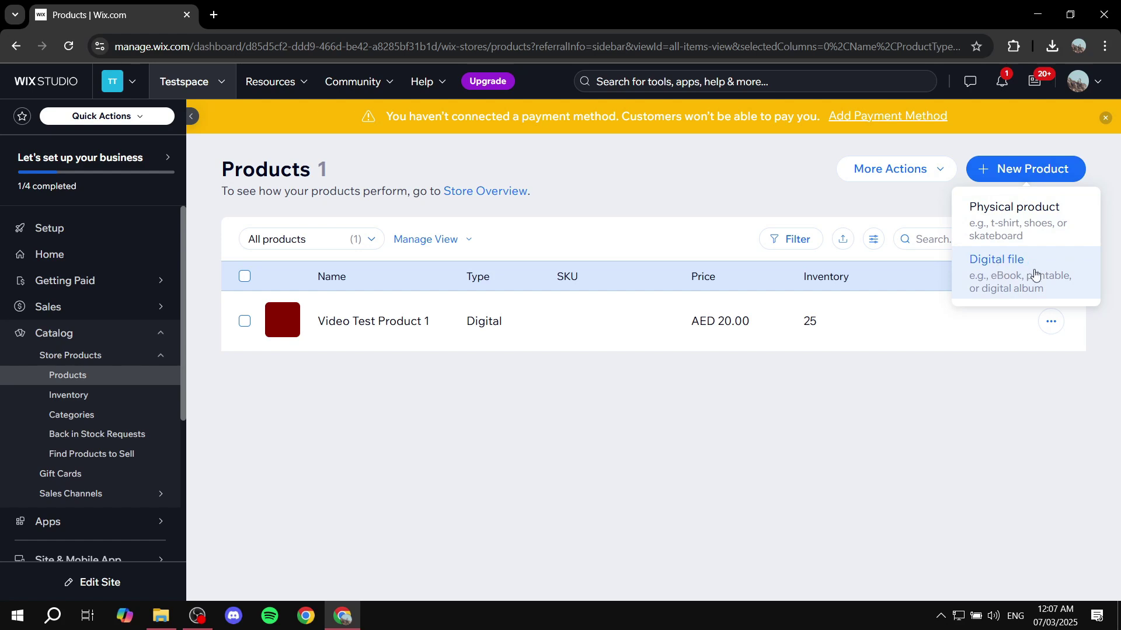